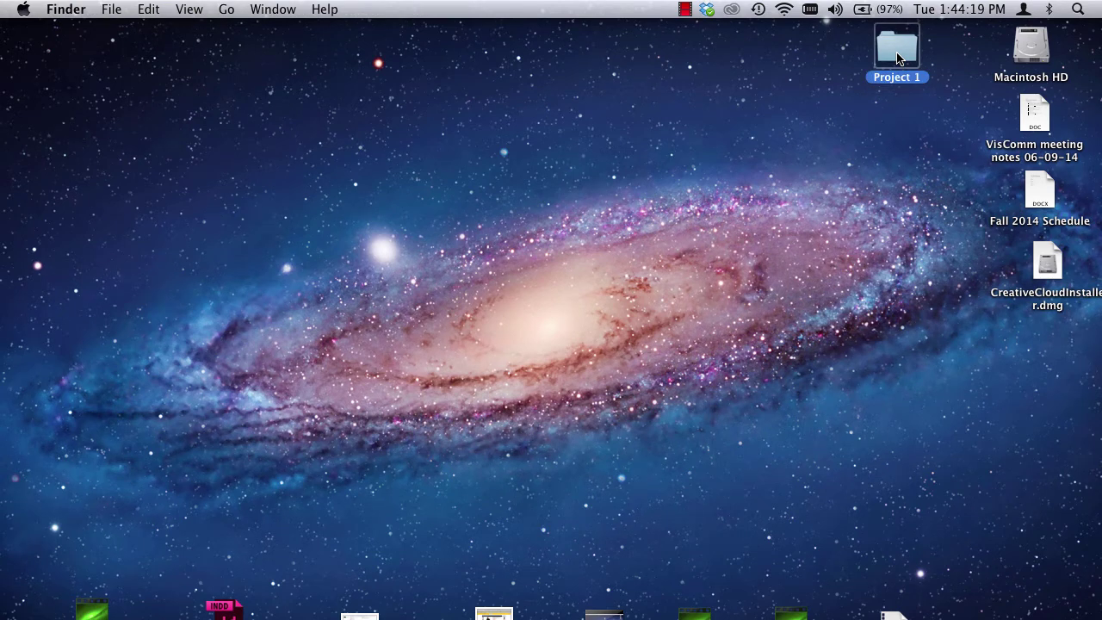
Step: Open Sustainable.indd from the Project 1 folder in InDesign
double_click(897, 58)
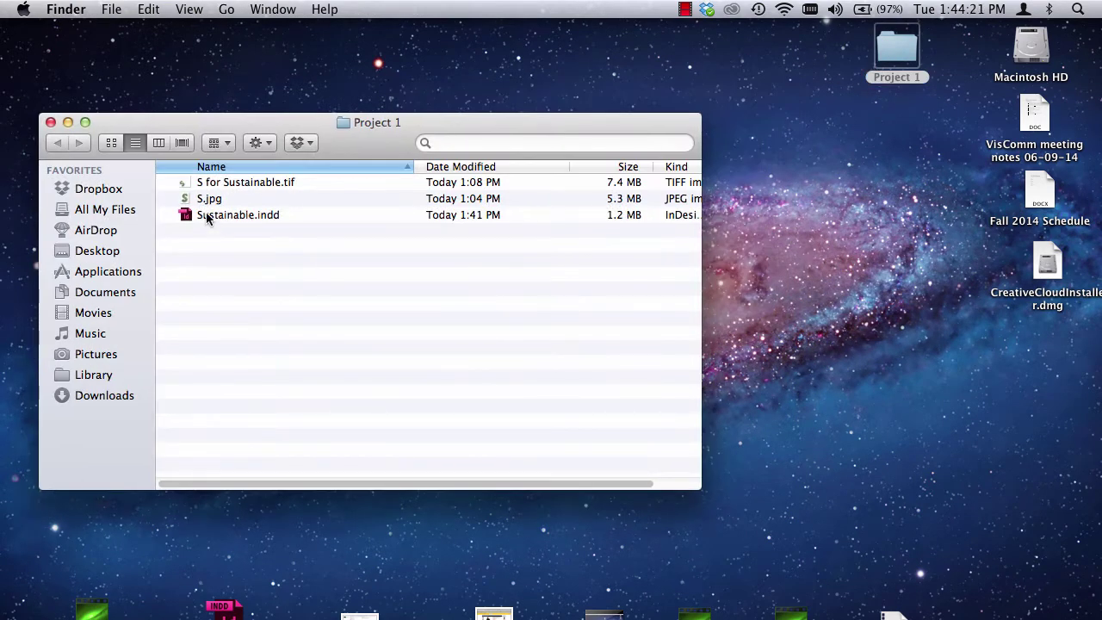
double_click(246, 216)
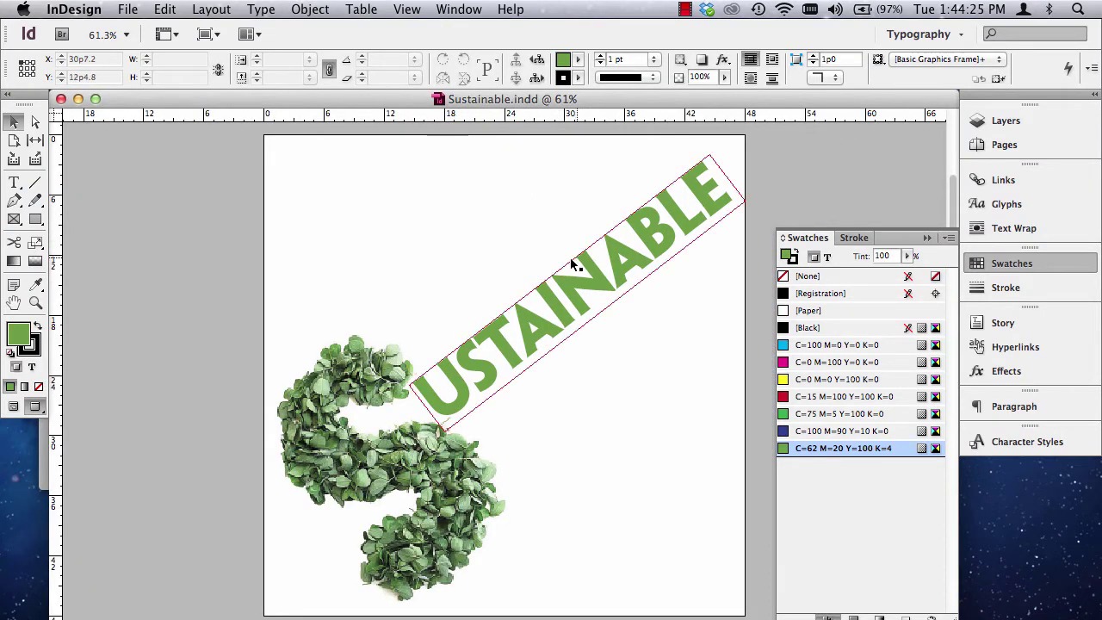
Step: Show the Pages panel and add two blank pages after page 1
scroll(659, 225, "up", 3)
scroll(620, 273, "right", 5)
scroll(610, 255, "down", 3)
scroll(611, 254, "left", 10)
scroll(611, 255, "right", 12)
scroll(610, 255, "up", 2)
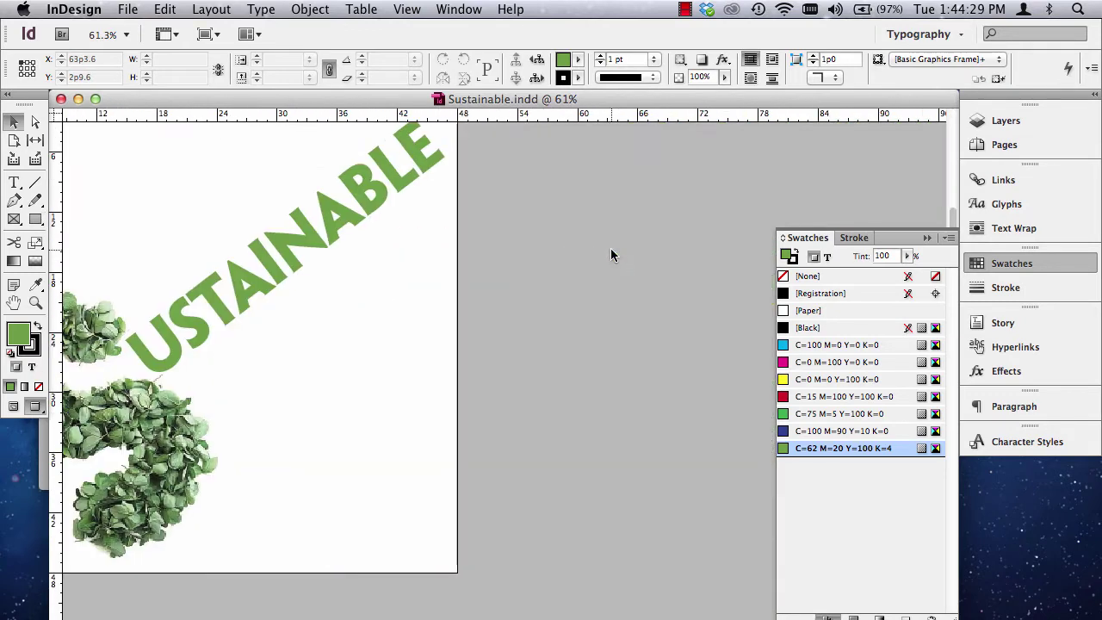
scroll(610, 255, "left", 3)
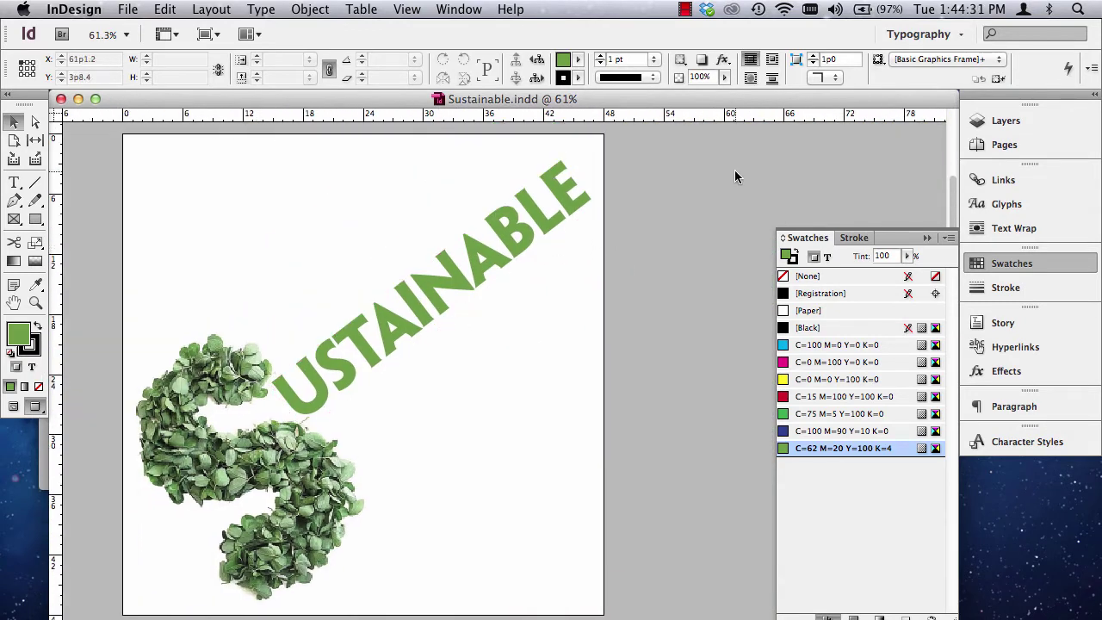
left_click(1005, 146)
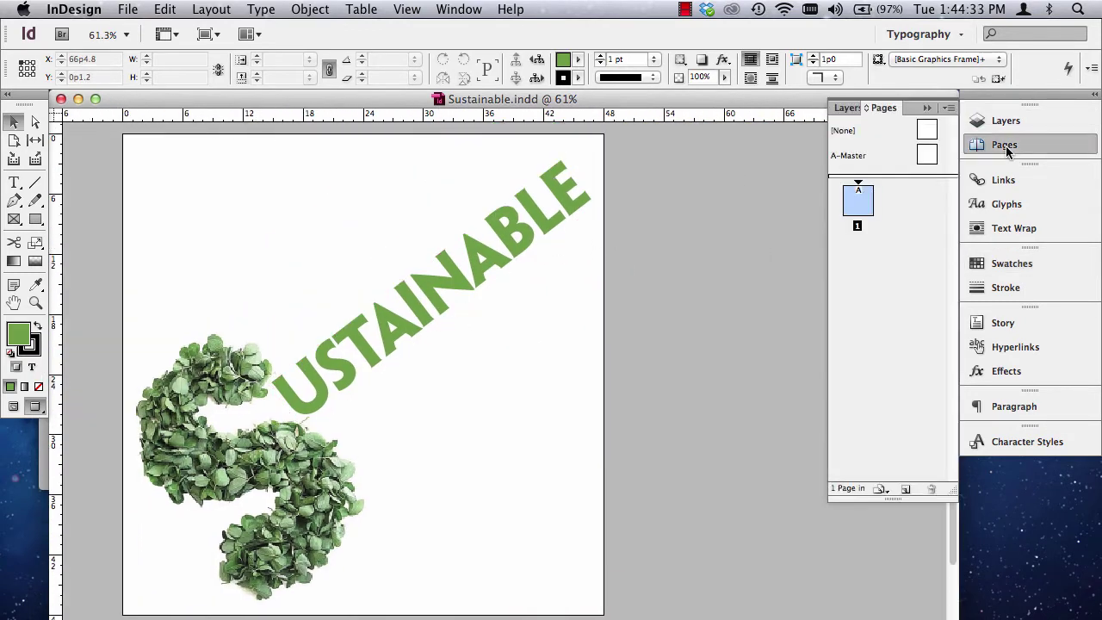
left_click(1006, 146)
left_click(1006, 145)
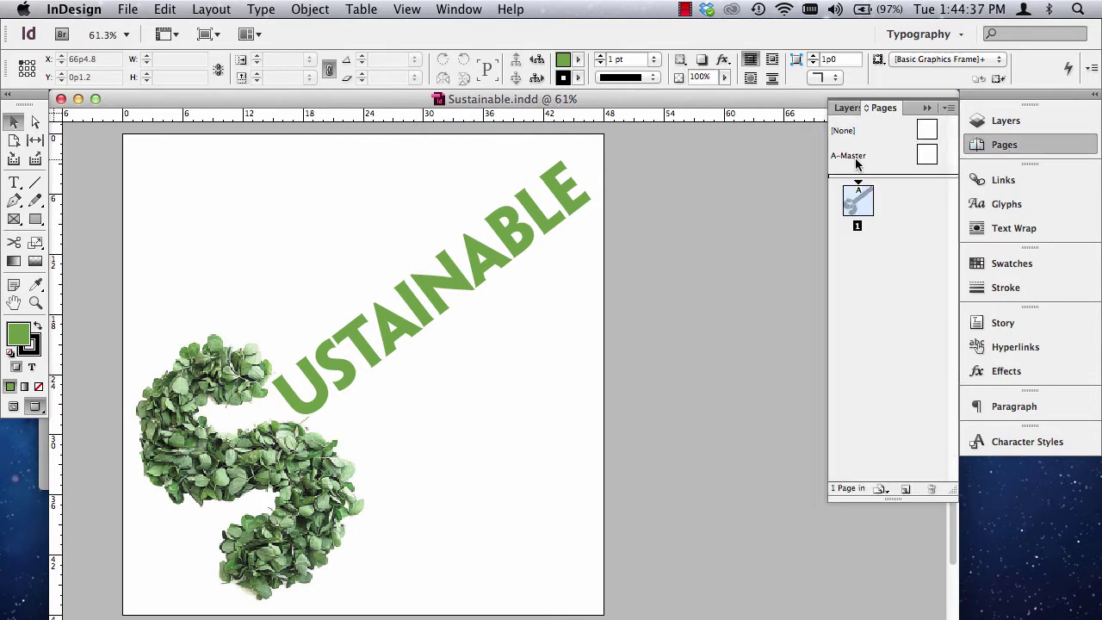
left_click(908, 490)
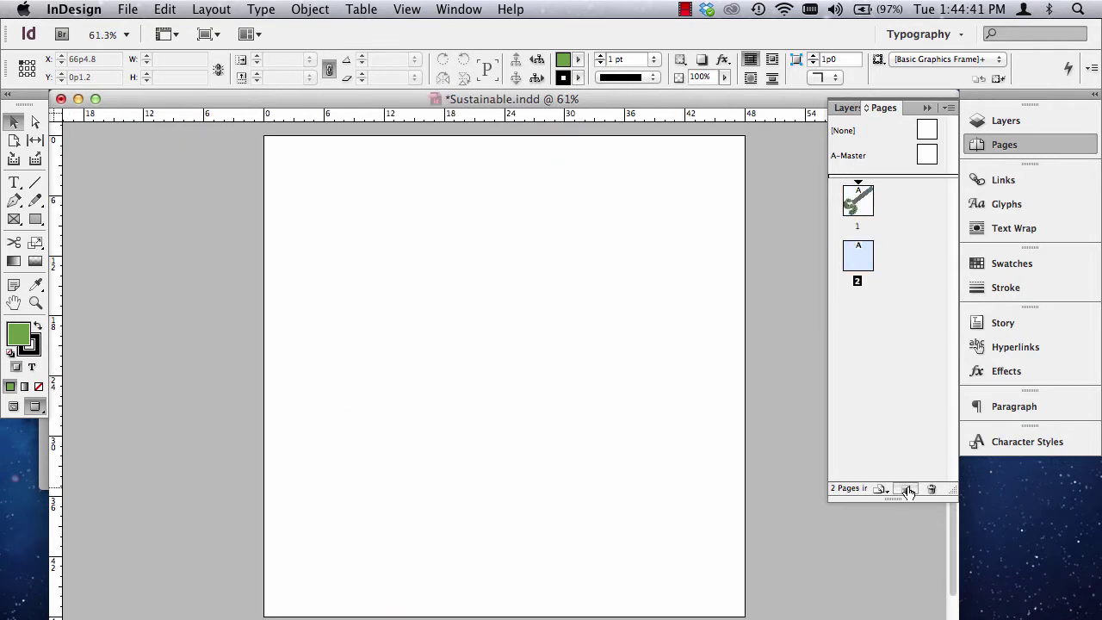
left_click(909, 490)
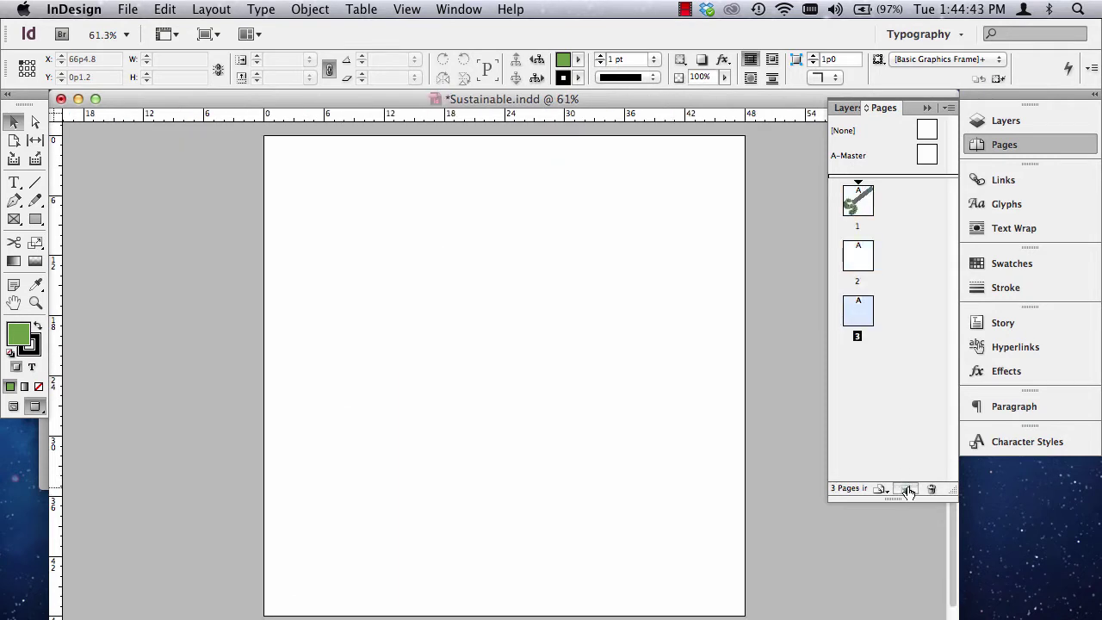
Step: Select pages 2 and 3 and delete them, leaving only page 1
double_click(857, 255)
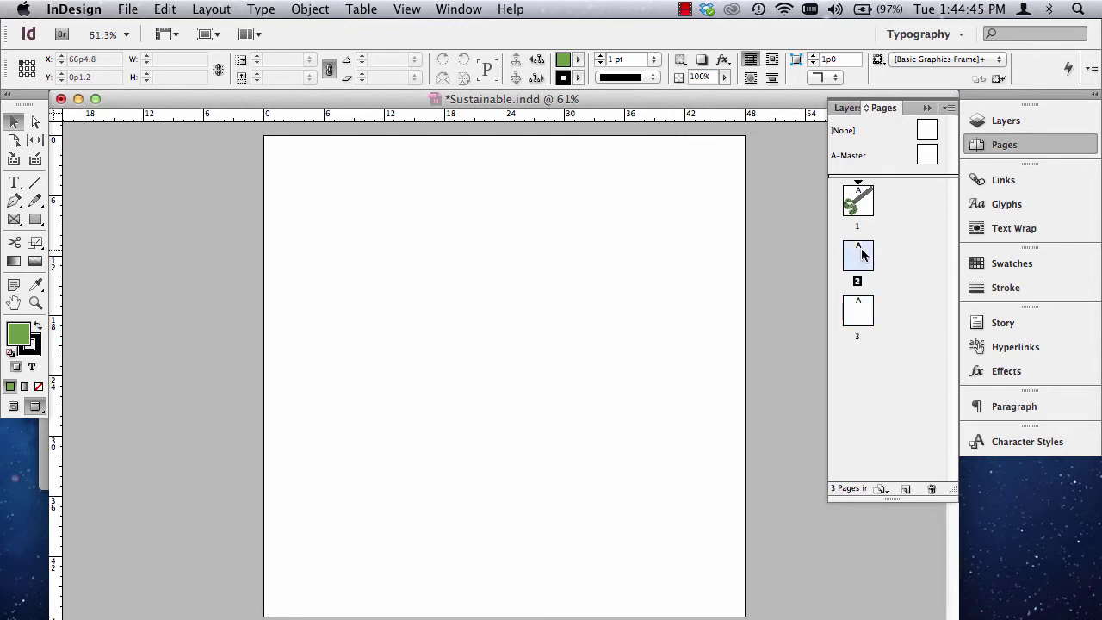
left_click(856, 310)
double_click(857, 310)
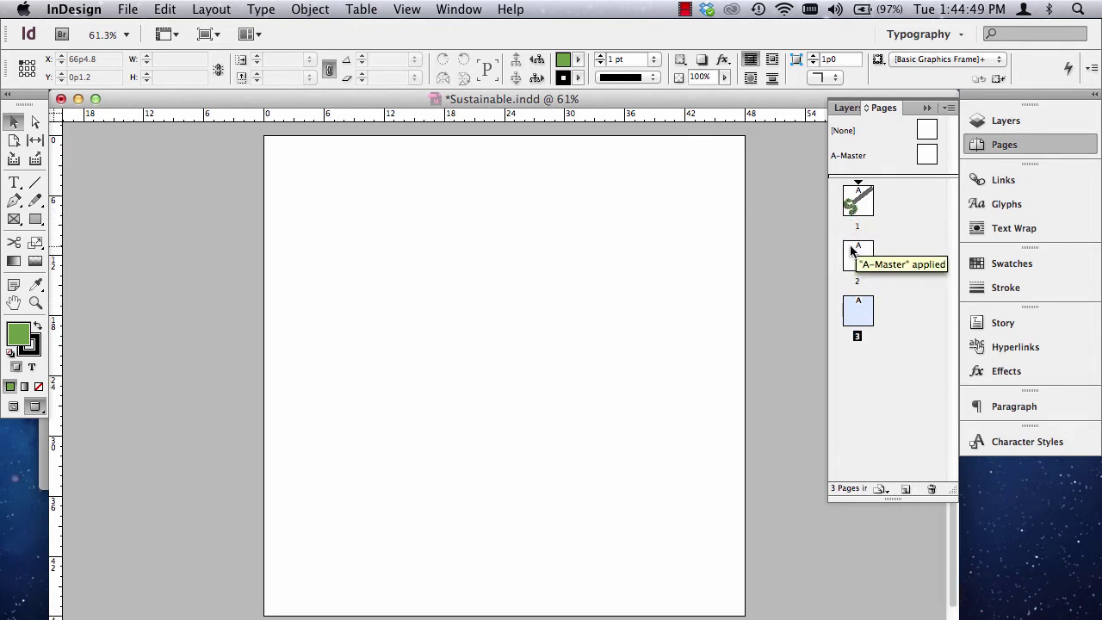
left_click(857, 254)
left_click(857, 306, "shift")
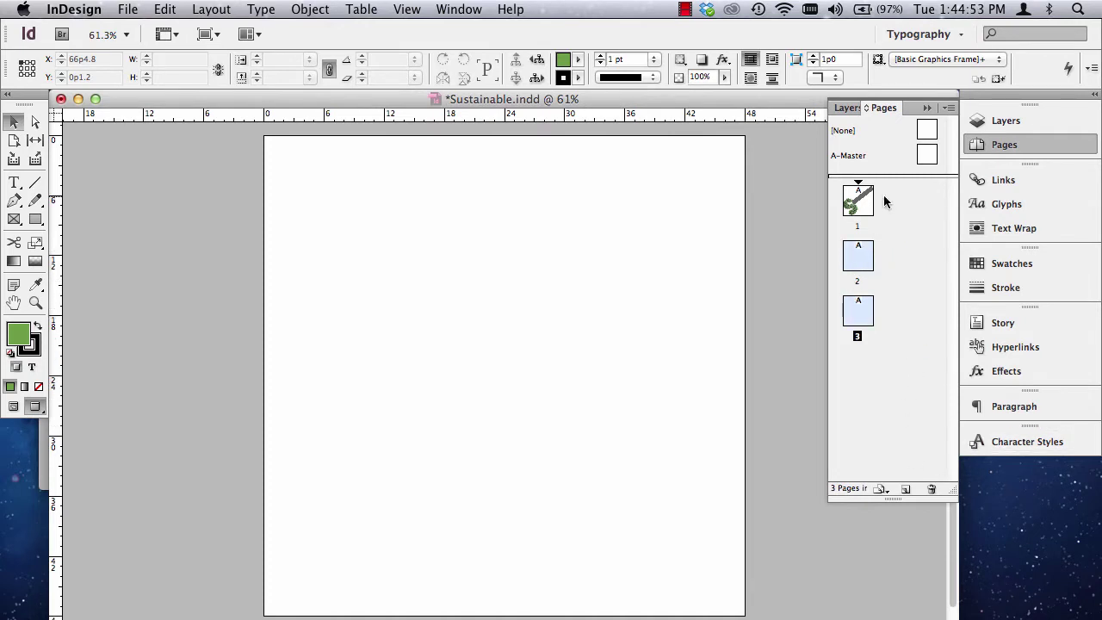
left_click(932, 488)
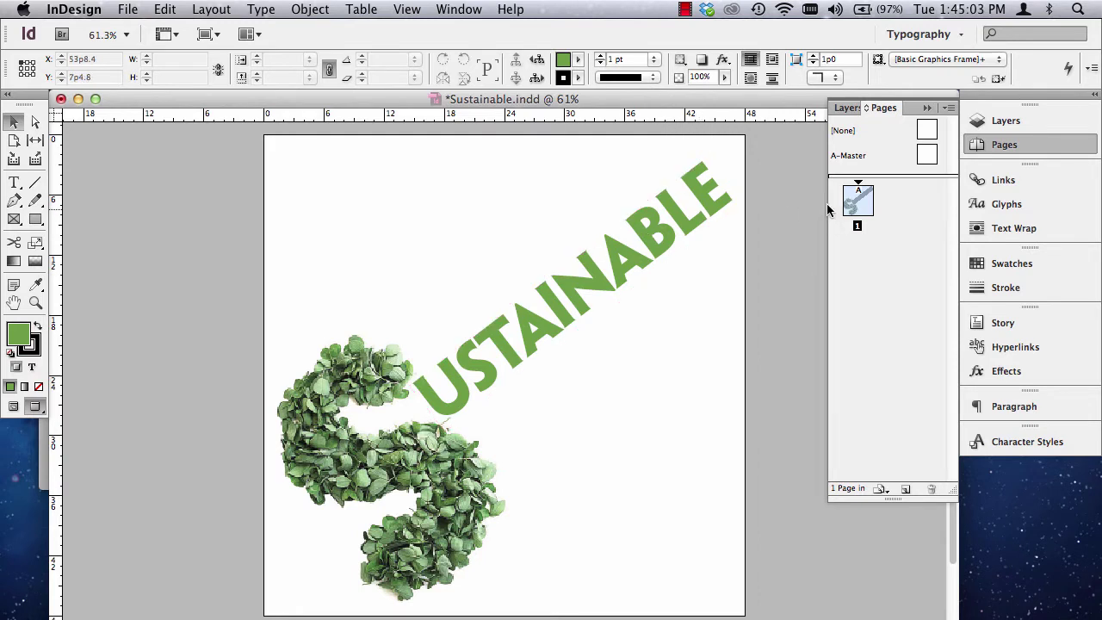
Step: Resize the document window to fit the screen and open the File menu
mouse_move(947, 613)
left_mouse_down()
mouse_move(949, 597)
mouse_move(950, 612)
left_mouse_up()
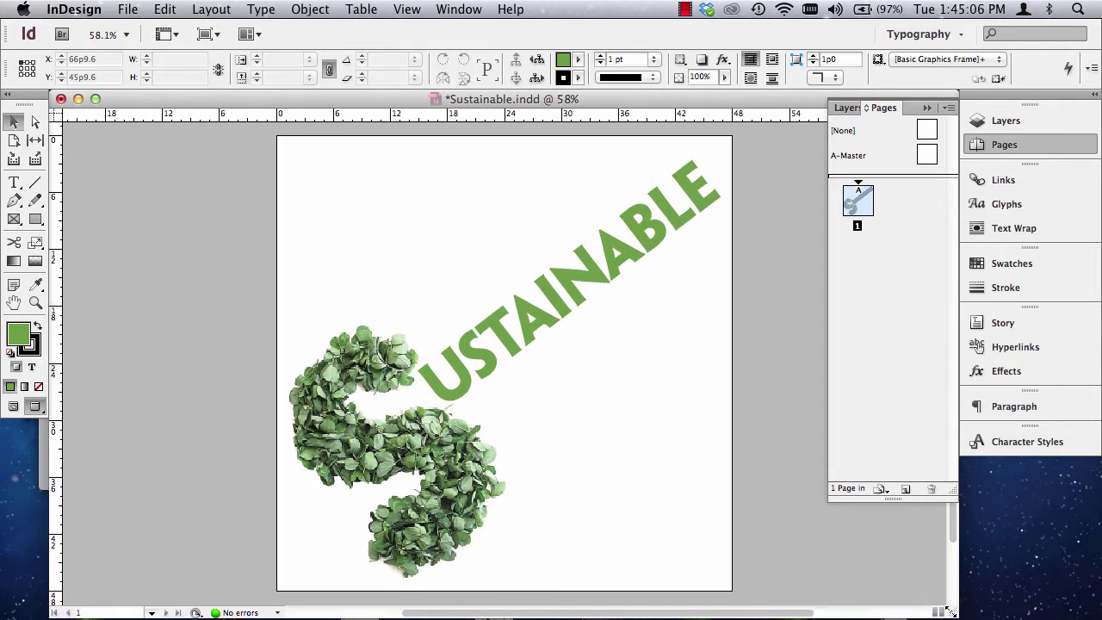
left_click(129, 8)
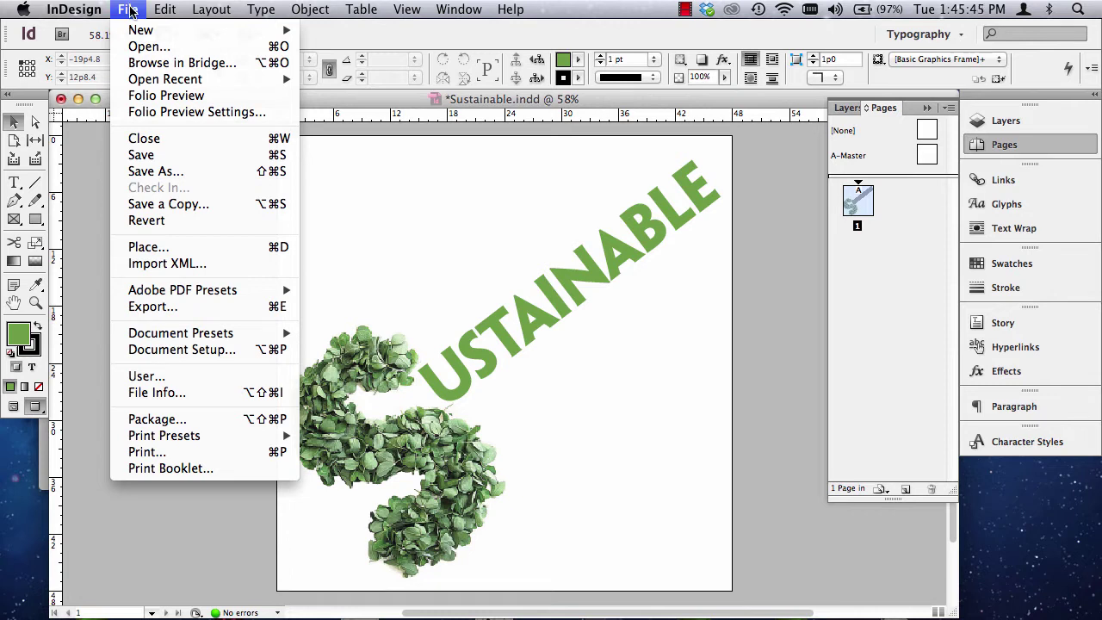
Step: Open Package, postpone the iCloud alert, and check the Fonts, Links and Images, and Summary pages
left_click(141, 420)
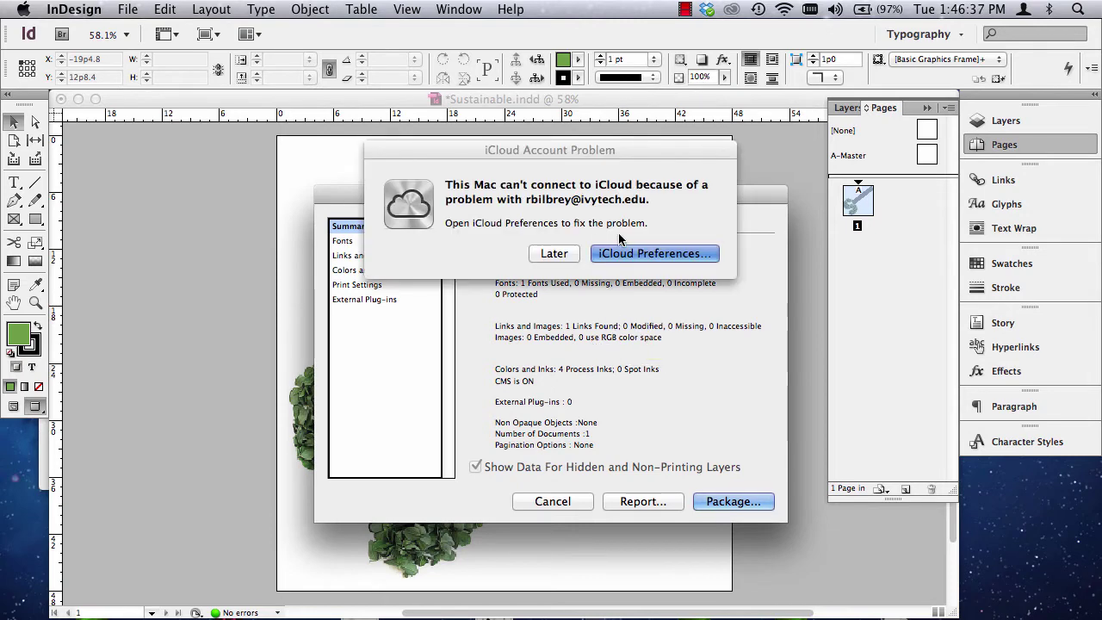
left_click(568, 252)
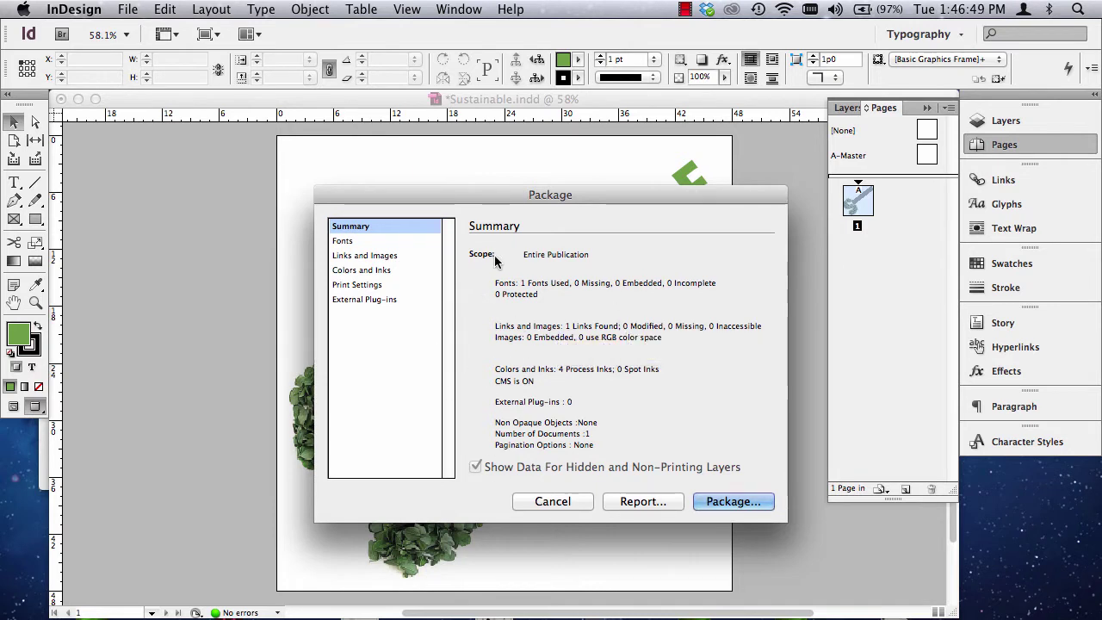
left_click(342, 241)
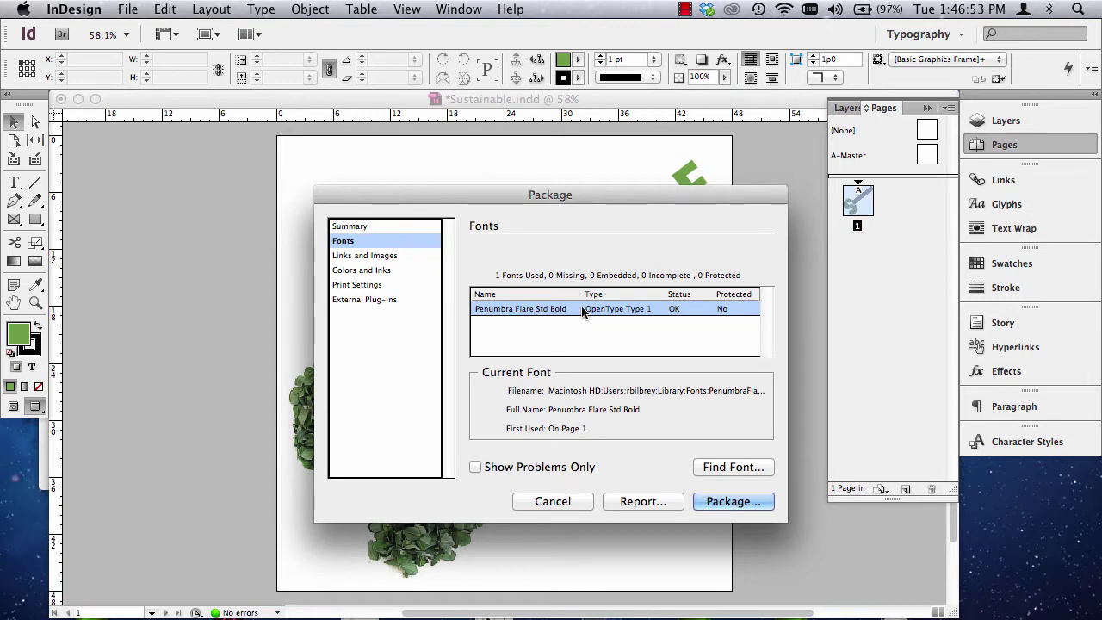
left_click(385, 256)
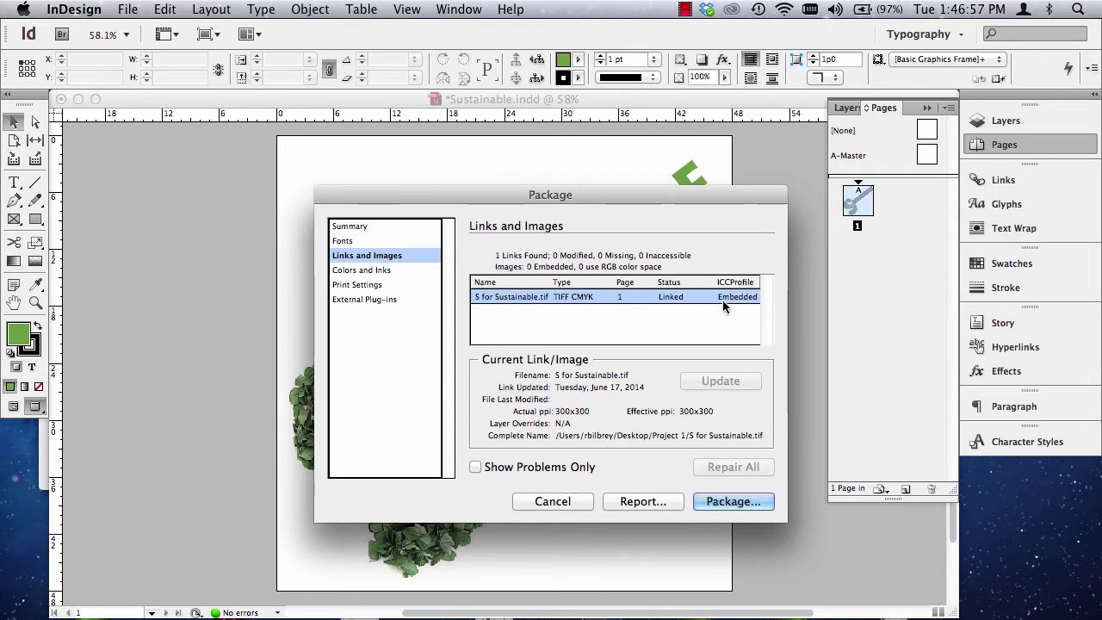
left_click(349, 228)
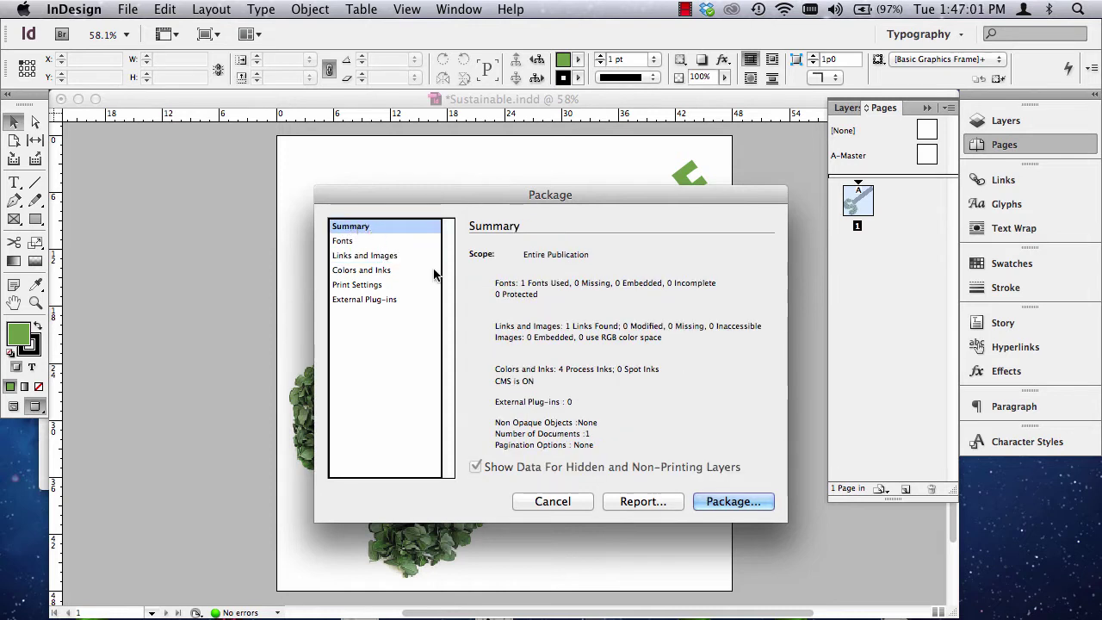
Step: Save the document and continue past Printing Instructions to the package folder options
left_click(744, 502)
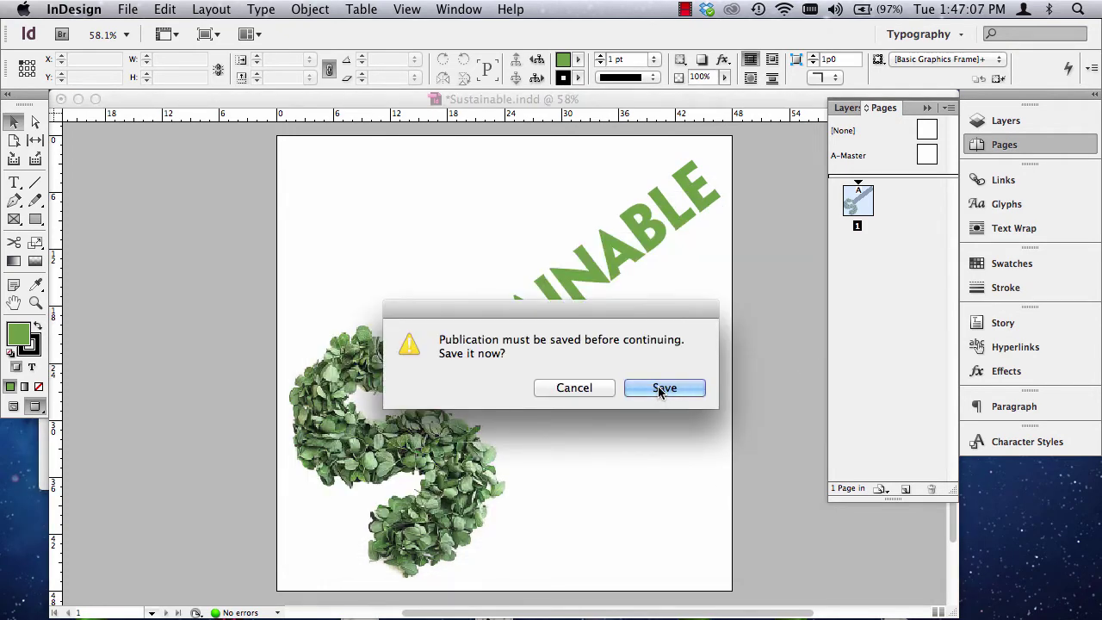
left_click(660, 389)
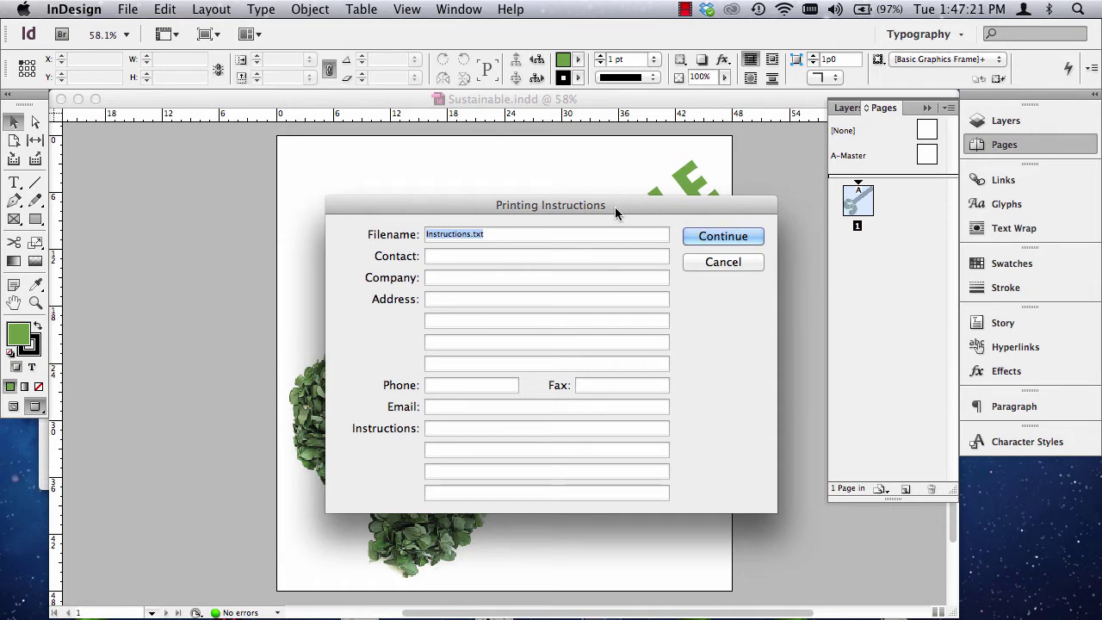
left_click(711, 237)
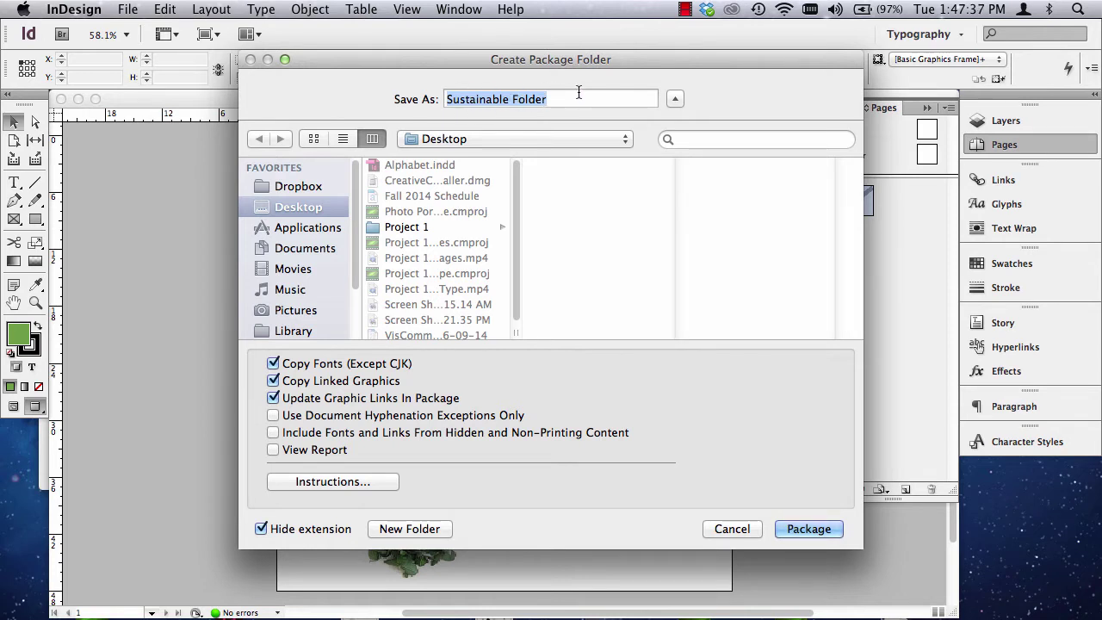
Step: Package into Sustainable Folder on the Desktop and accept the font copyright warning
left_click(514, 99)
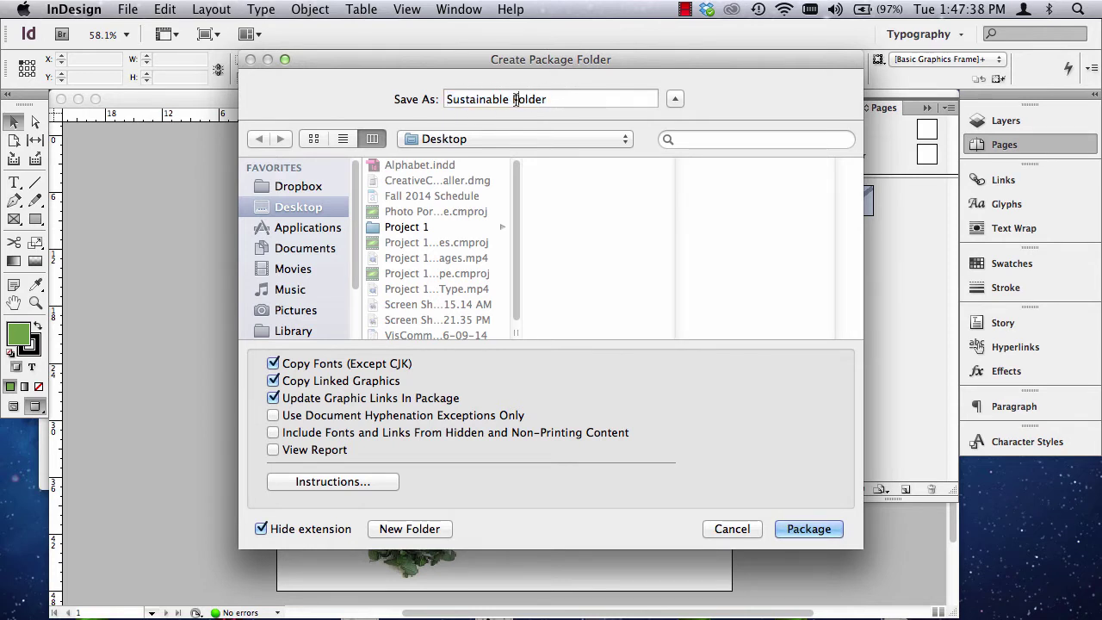
double_click(448, 99)
double_click(541, 99)
left_click(816, 527)
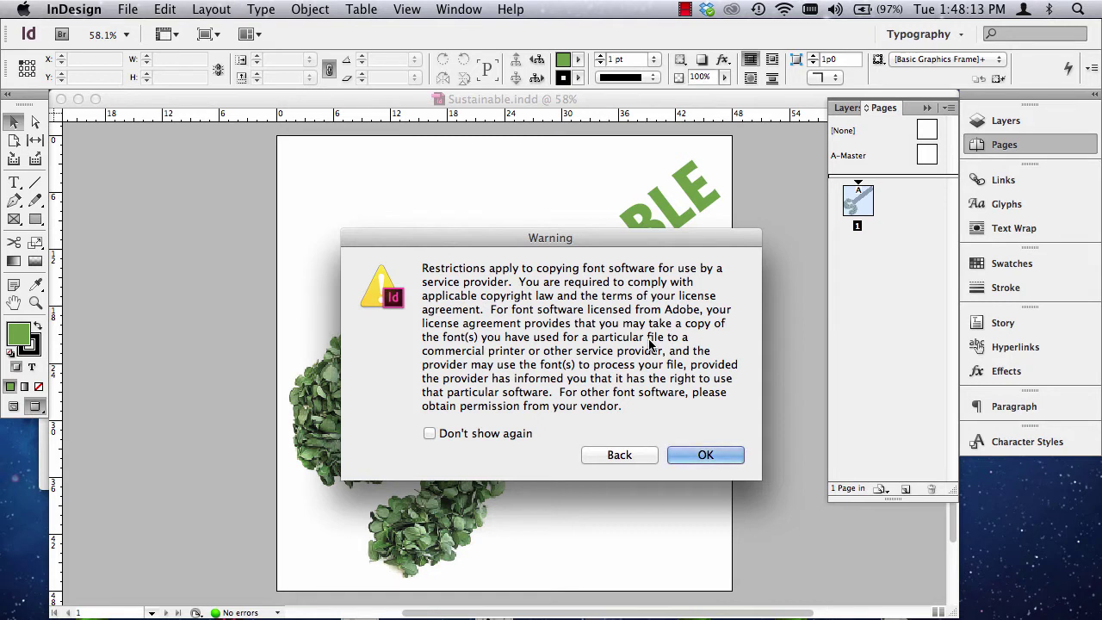
left_click(706, 455)
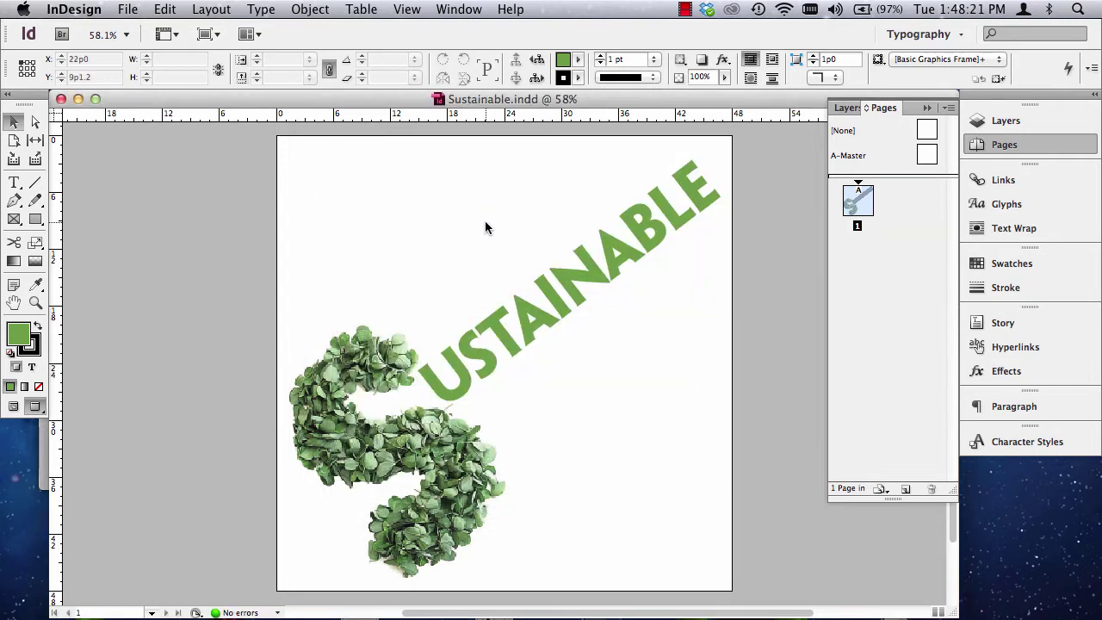
Step: Close the original Sustainable.indd and the InDesign welcome screen
left_click(78, 99)
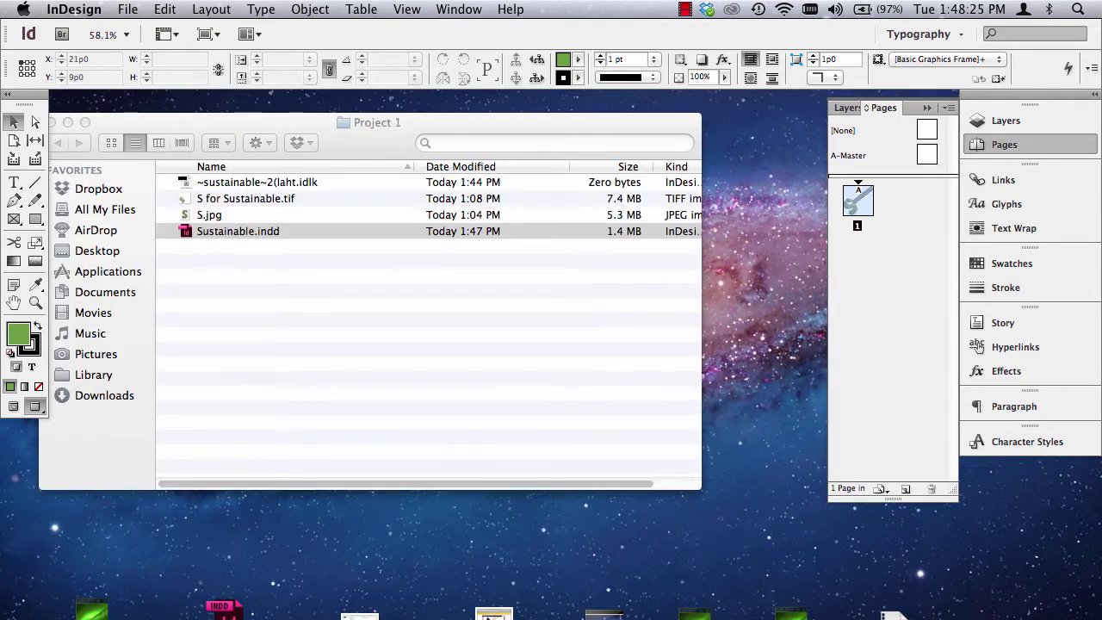
left_click(222, 608)
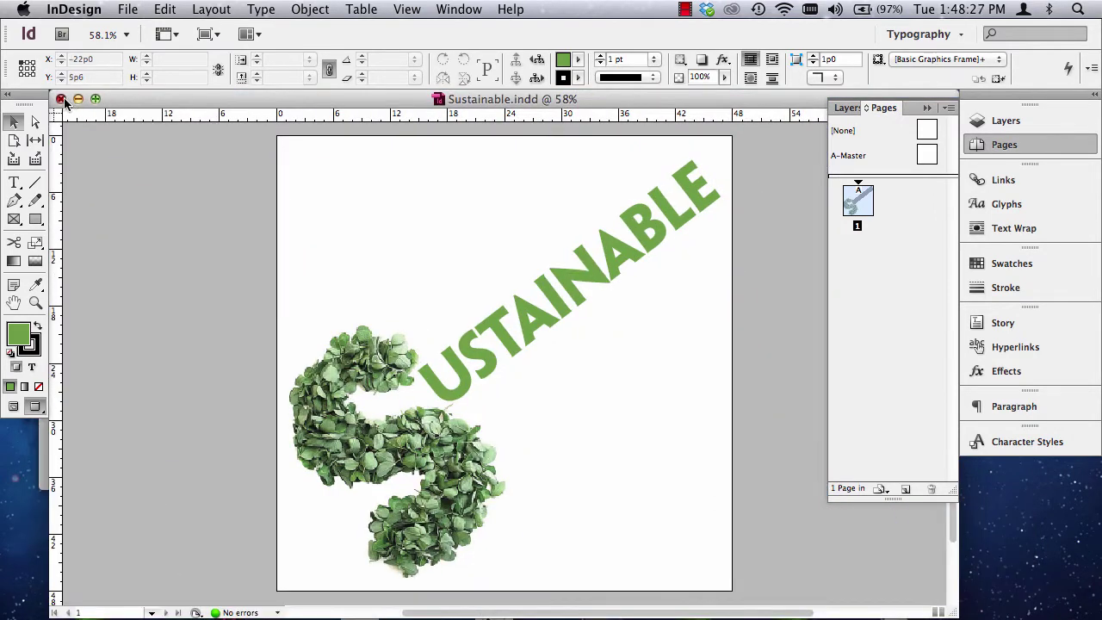
left_click(60, 99)
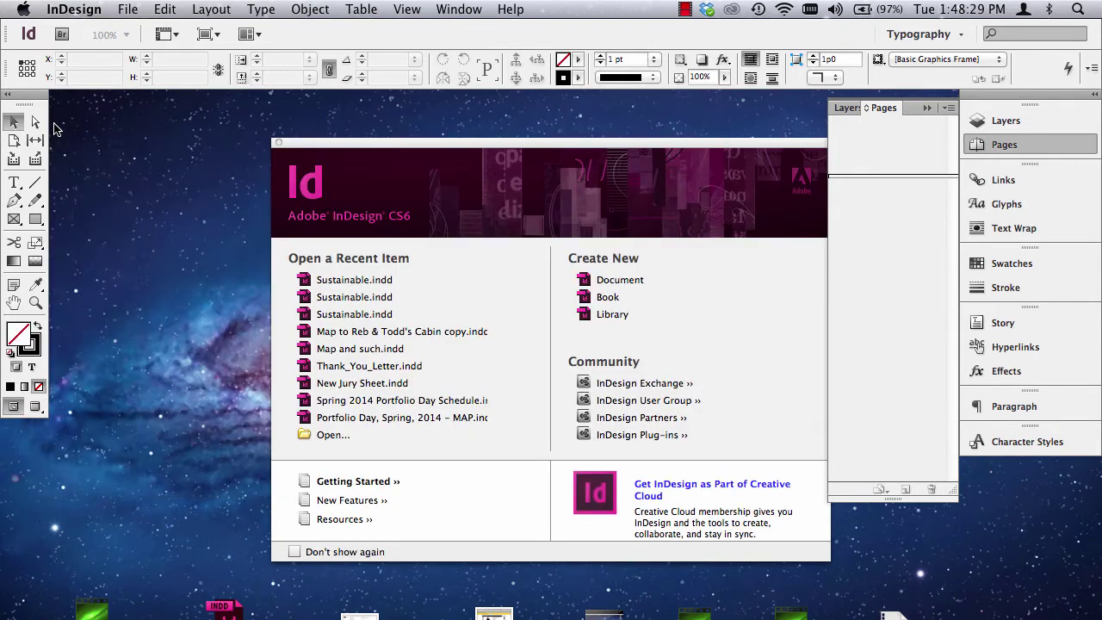
left_click(218, 112)
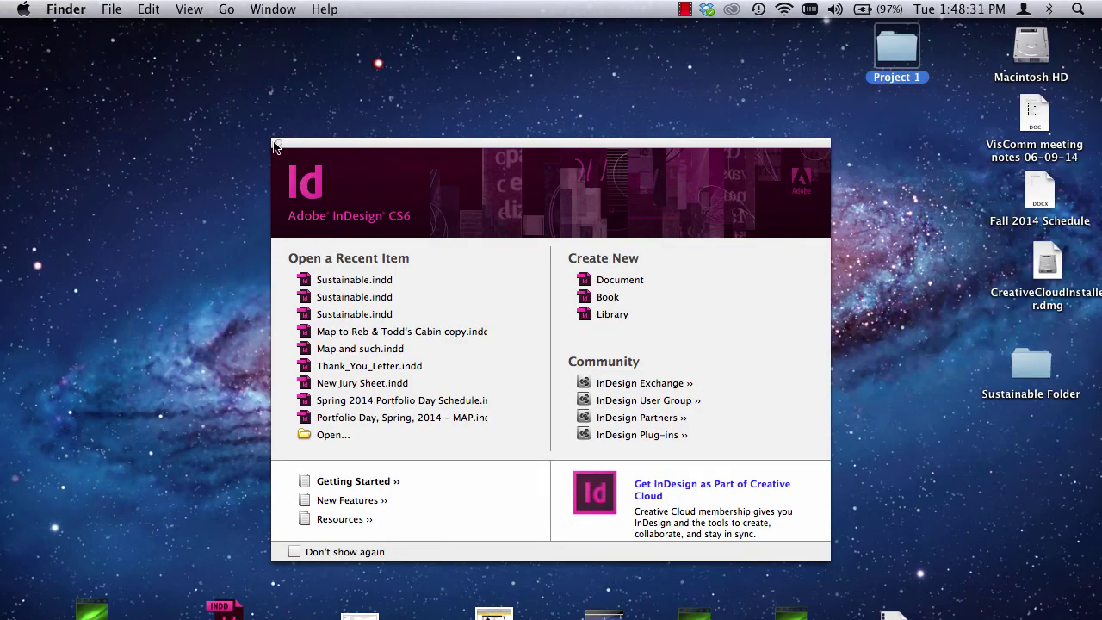
left_click(276, 143)
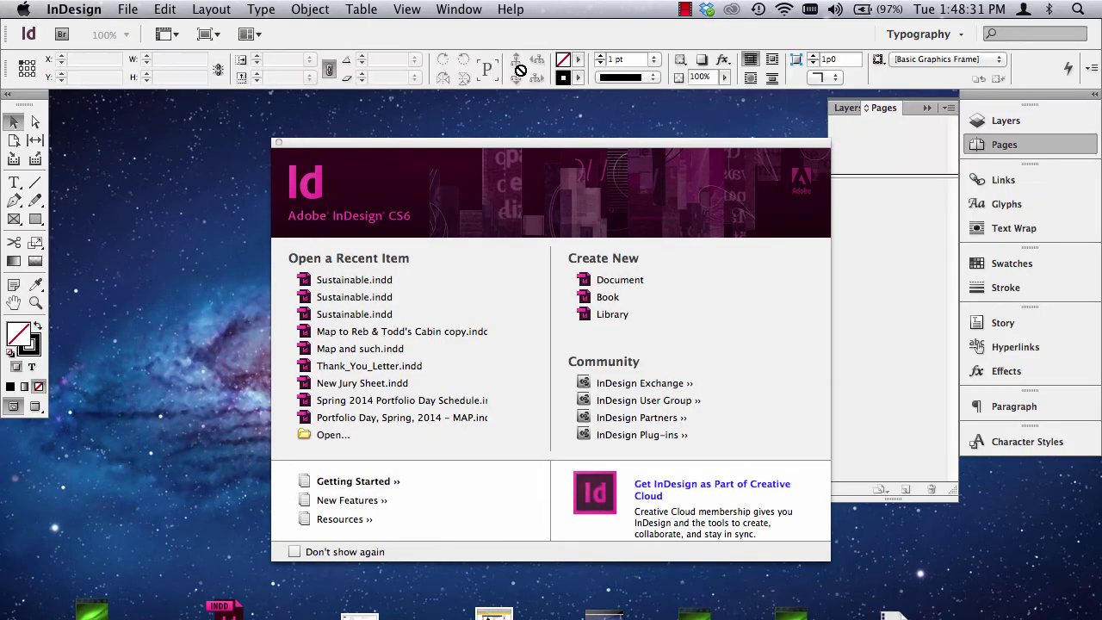
left_click(277, 143)
left_click(293, 157)
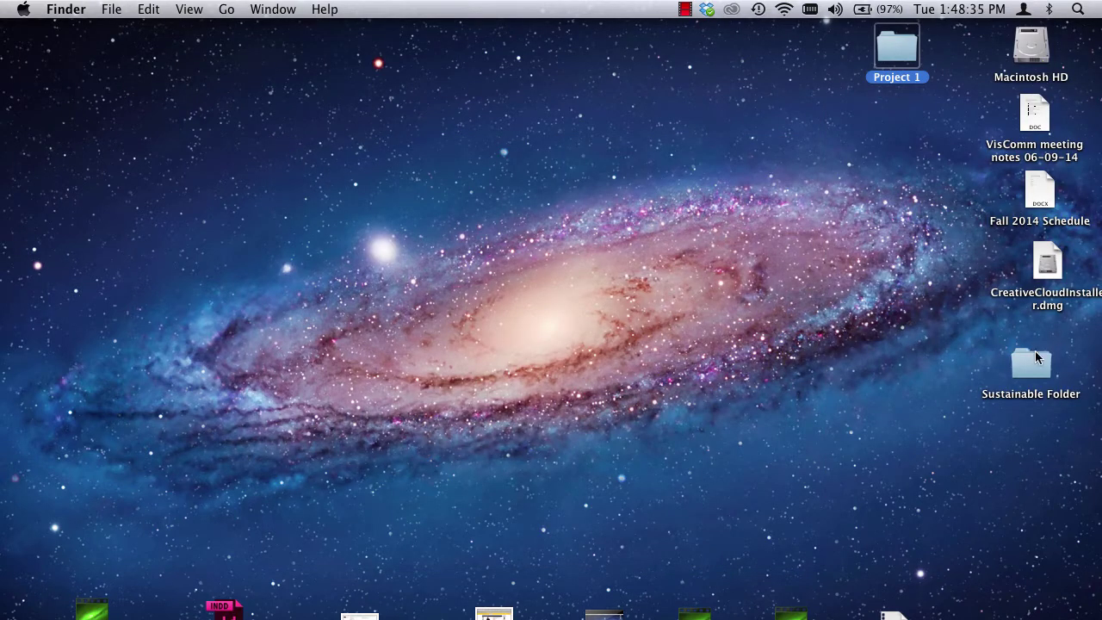
Step: Move Sustainable Folder beside Project 1 and open its packaged Sustainable.indd
left_click_drag(1039, 361, 777, 70)
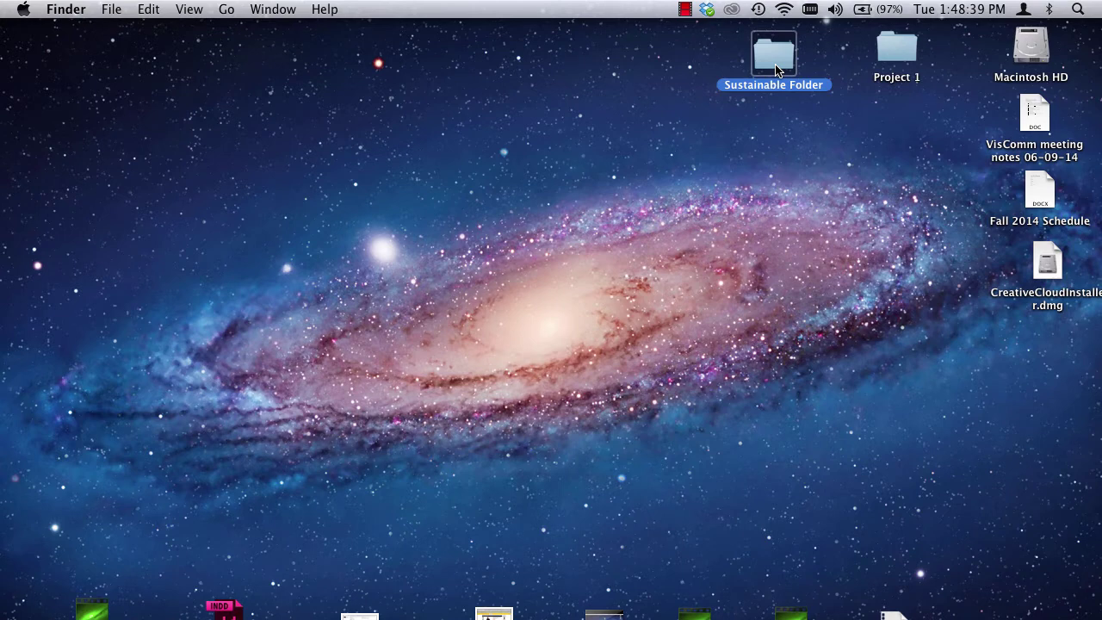
double_click(775, 59)
left_click(423, 310)
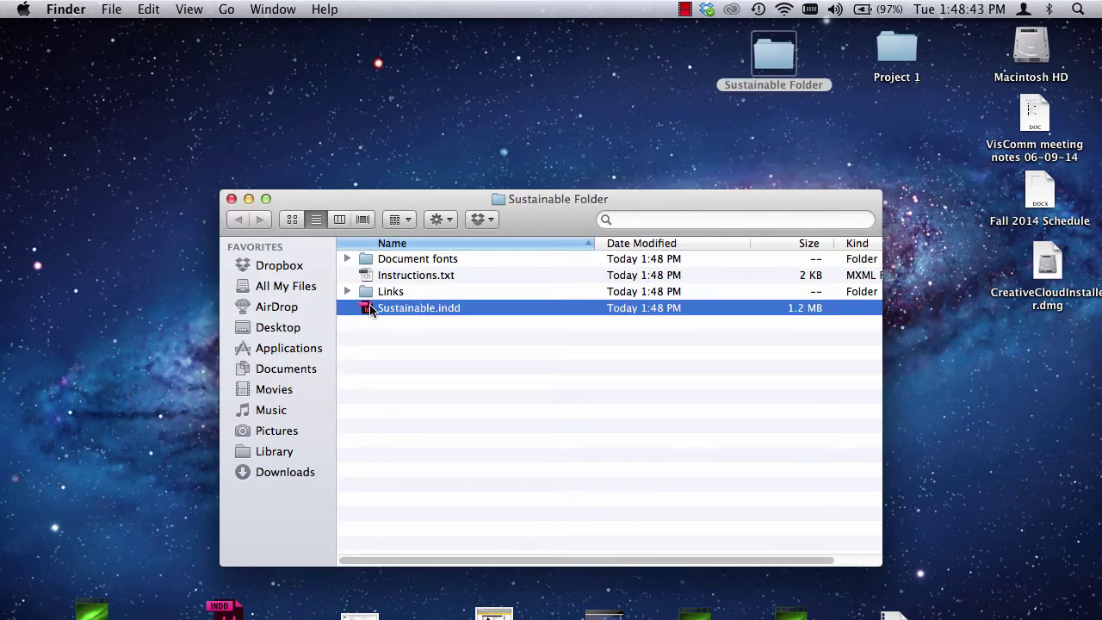
double_click(371, 310)
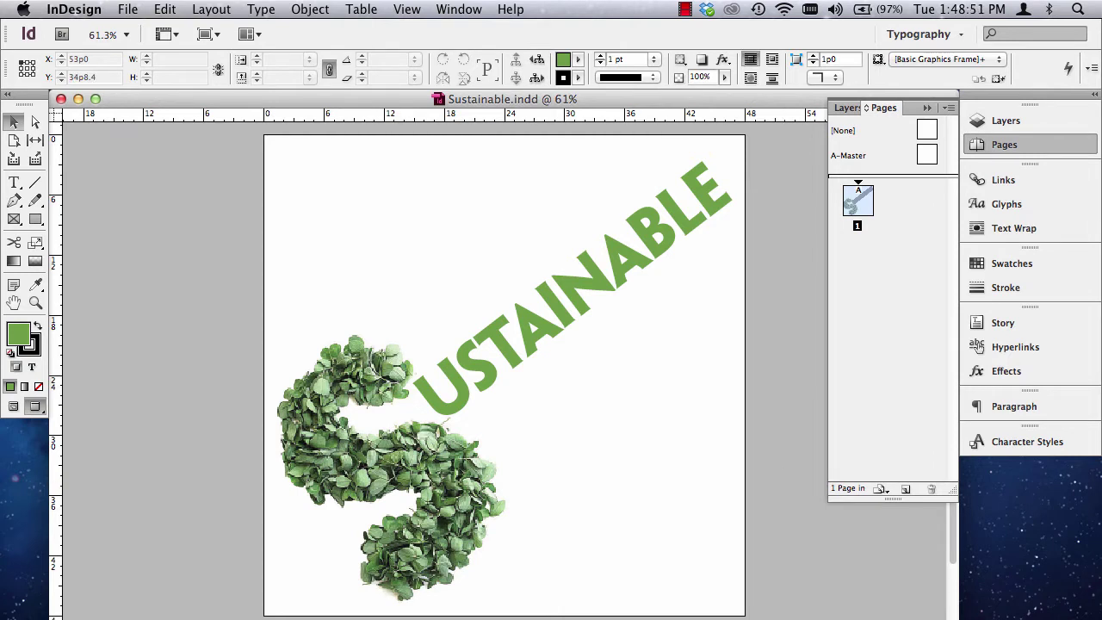
Step: Fit the page in the window and deselect everything
key("super+0")
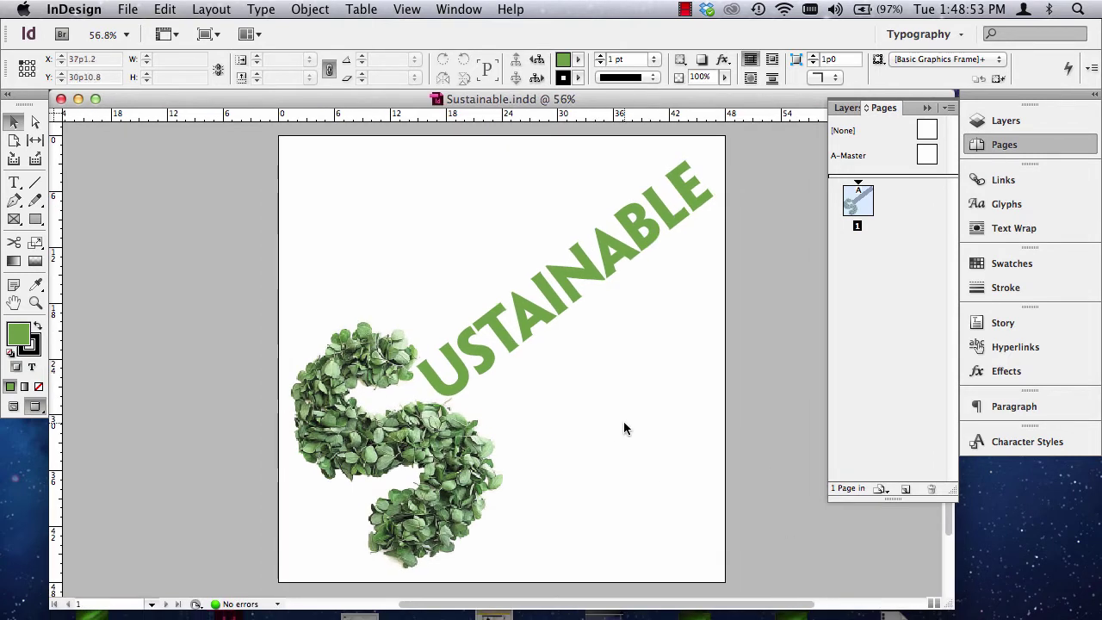
left_click(525, 312)
key("shift+super+a")
Step: Start a [High Quality Print] PDF export named Sustainable into Sustainable Folder
left_click(124, 8)
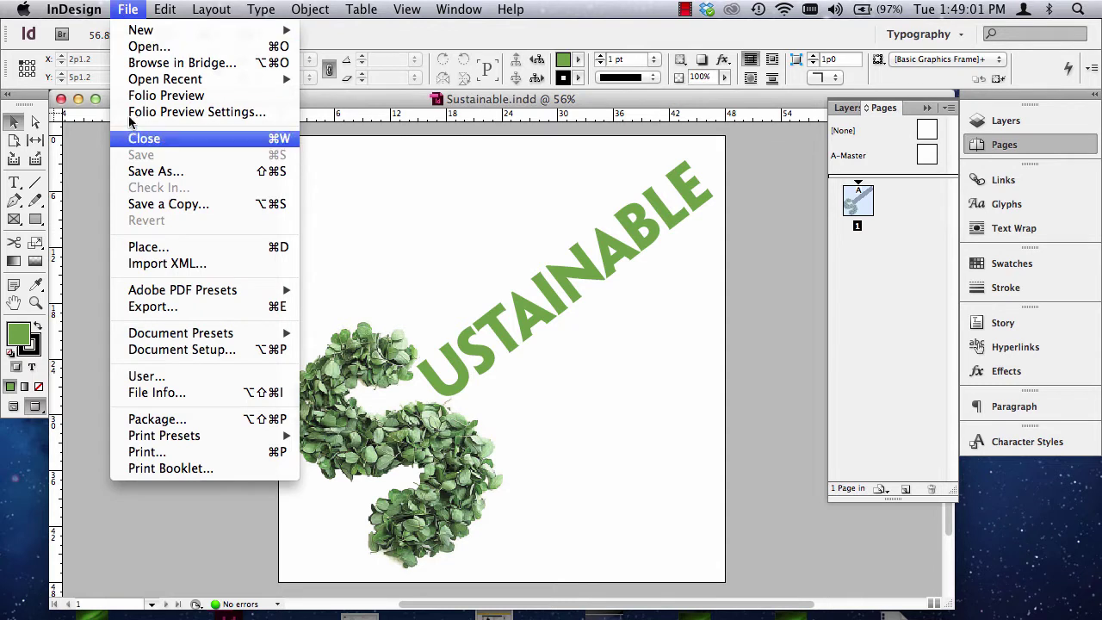
mouse_move(175, 295)
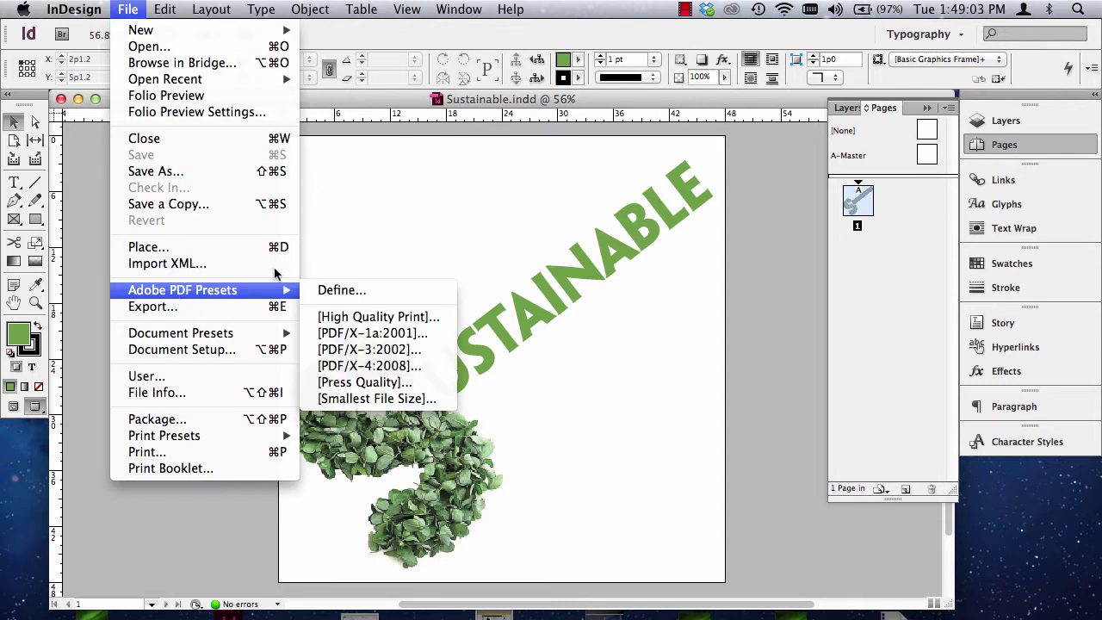
left_click(377, 319)
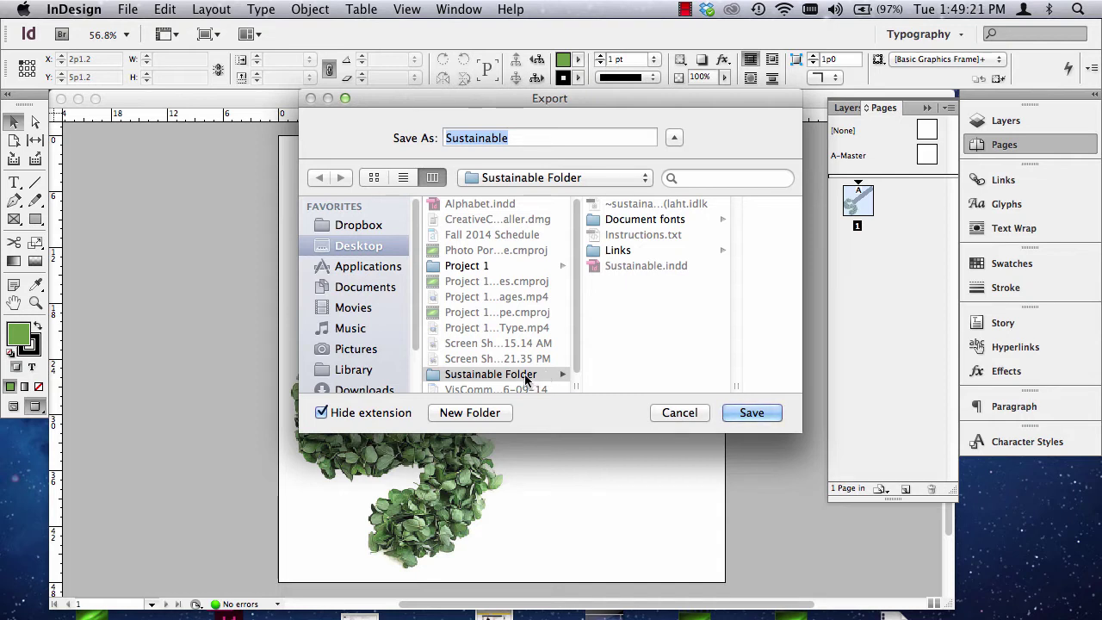
left_click(749, 415)
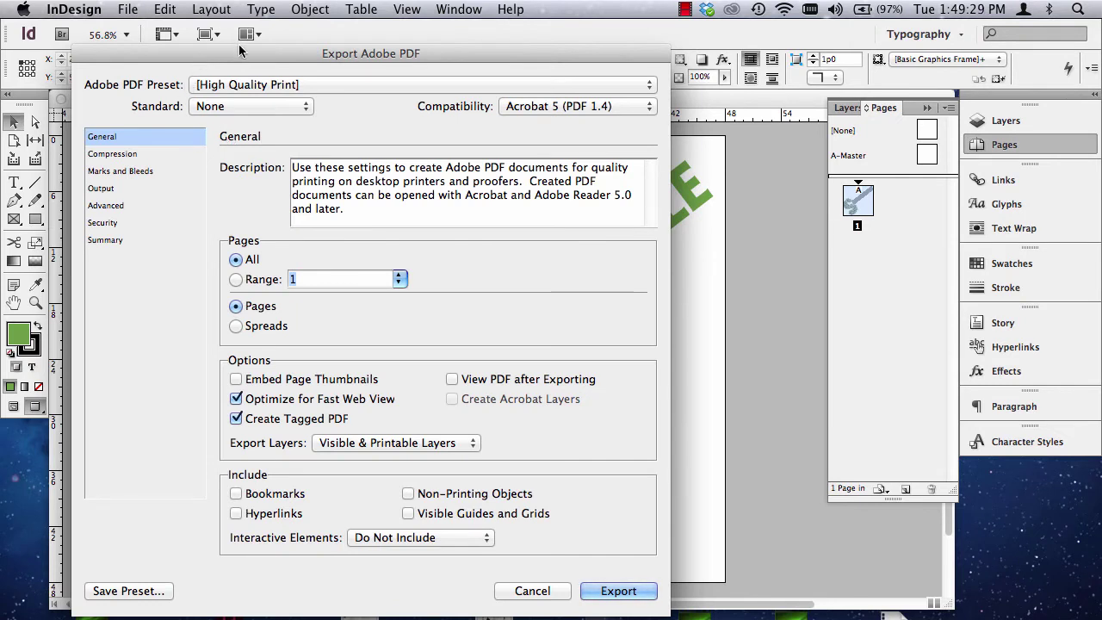
Step: Reposition the Export Adobe PDF dialog, review Compression, then show Marks and Bleeds
left_click_drag(241, 54, 329, 35)
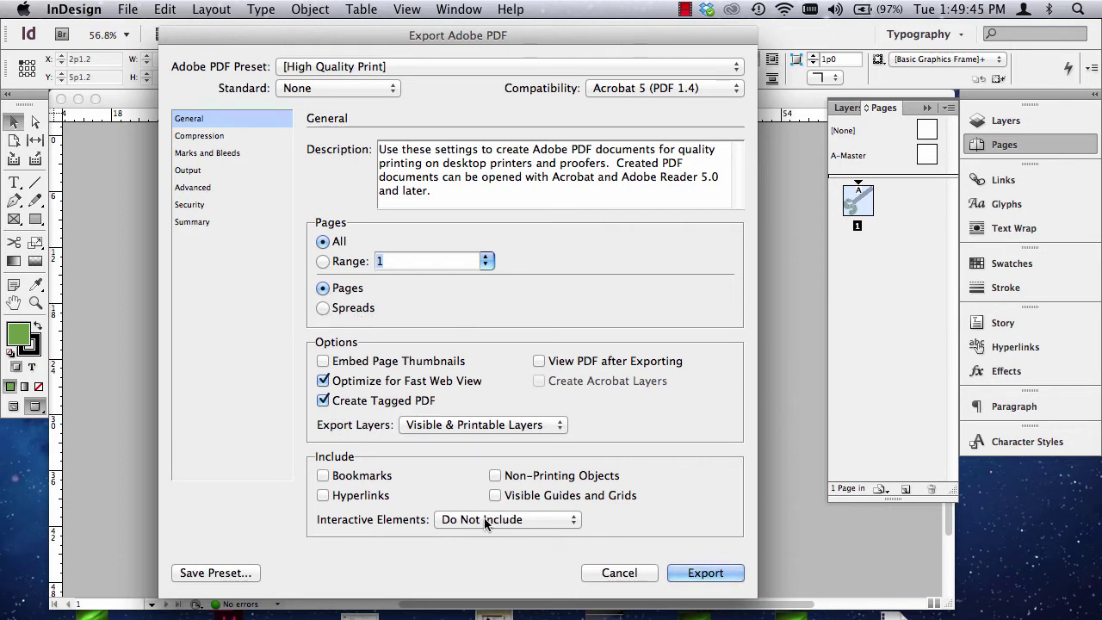
left_click(211, 141)
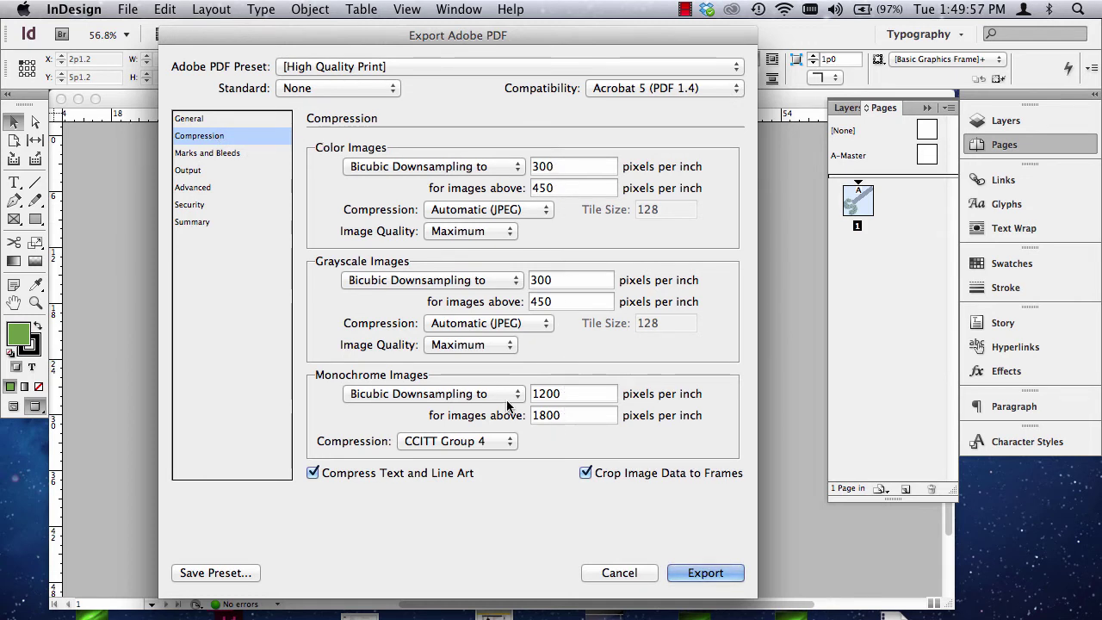
left_click(192, 155)
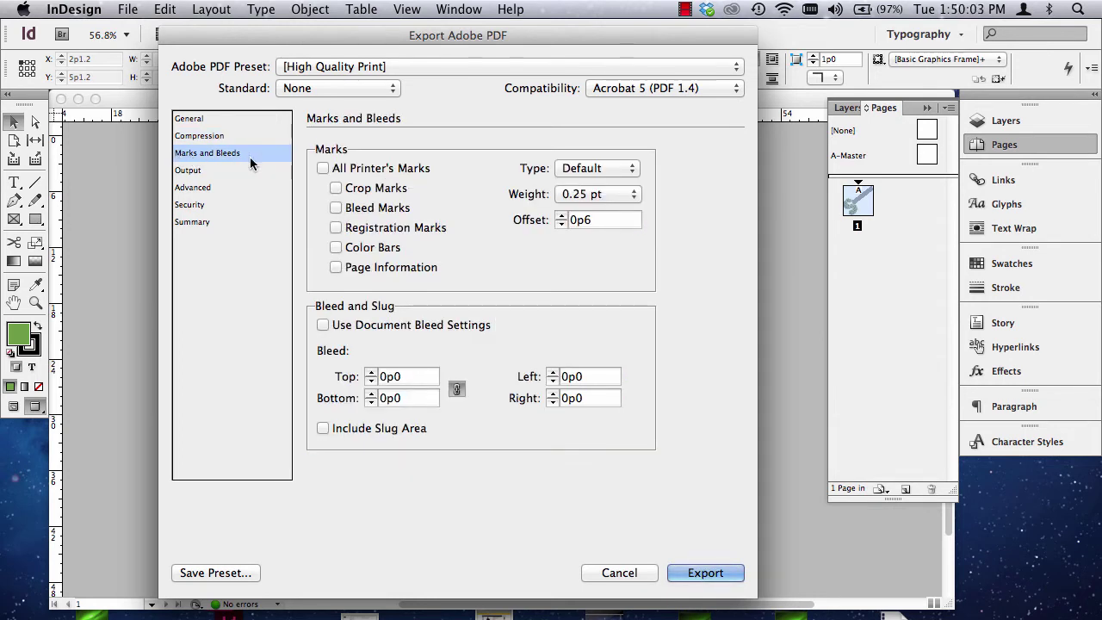
Step: Add crop marks and a 0p9 bleed on all sides, then export the PDF
left_click(336, 188)
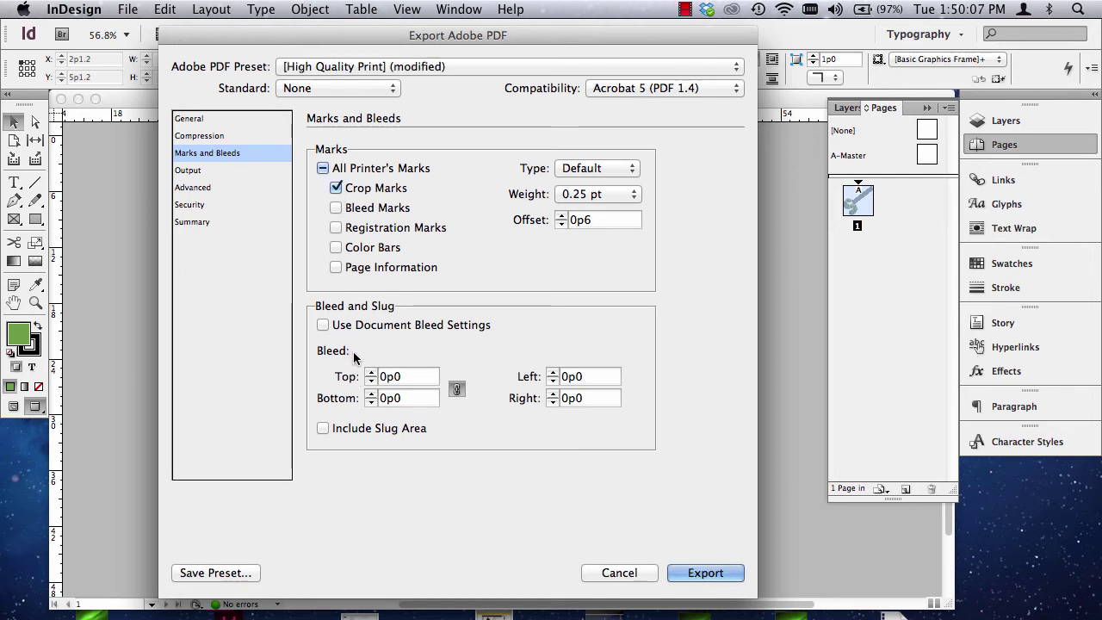
double_click(395, 376)
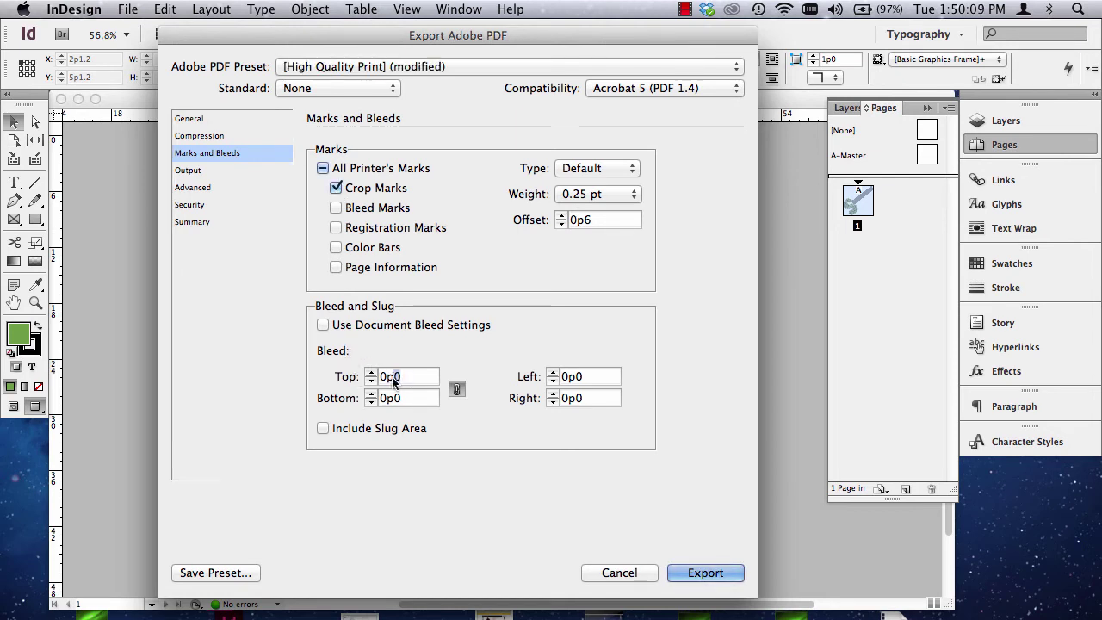
type("0p9")
left_click(457, 389)
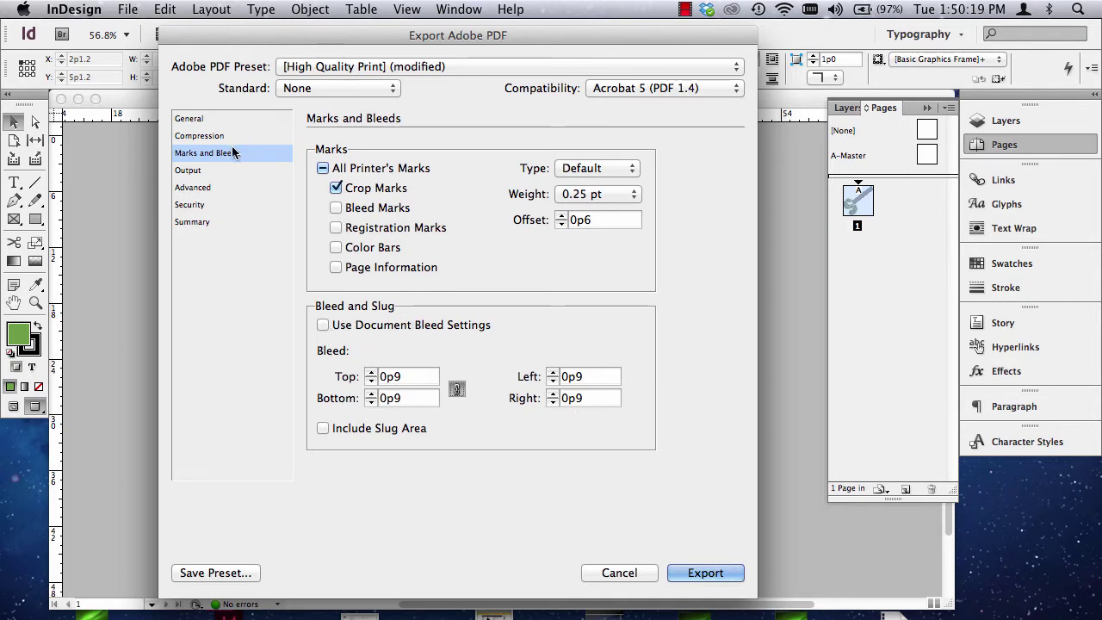
left_click(192, 122)
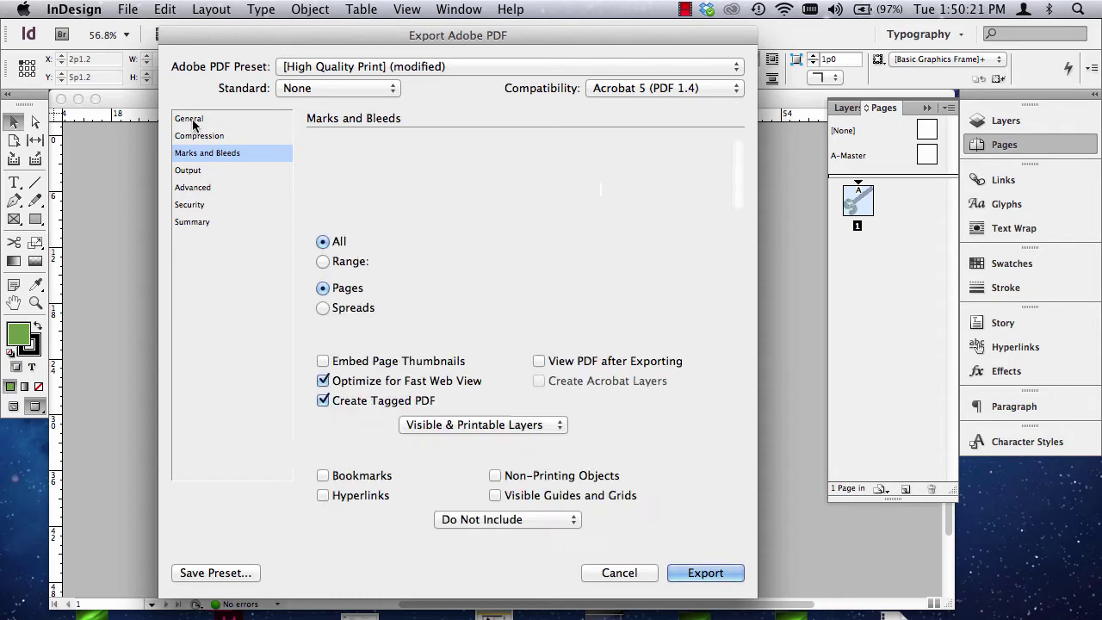
left_click(197, 138)
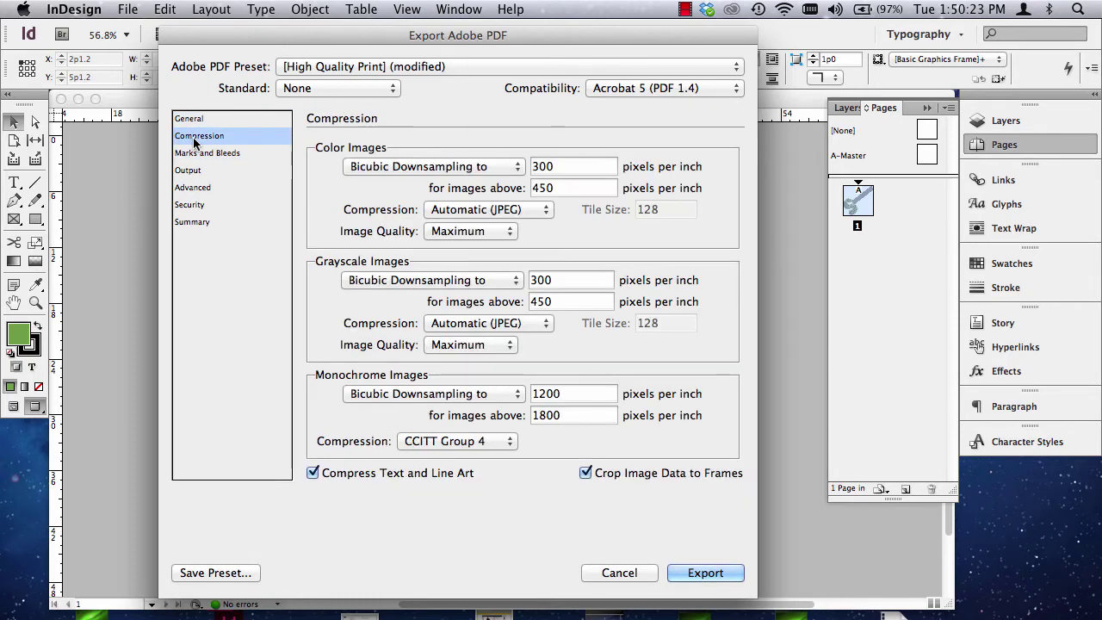
left_click(198, 154)
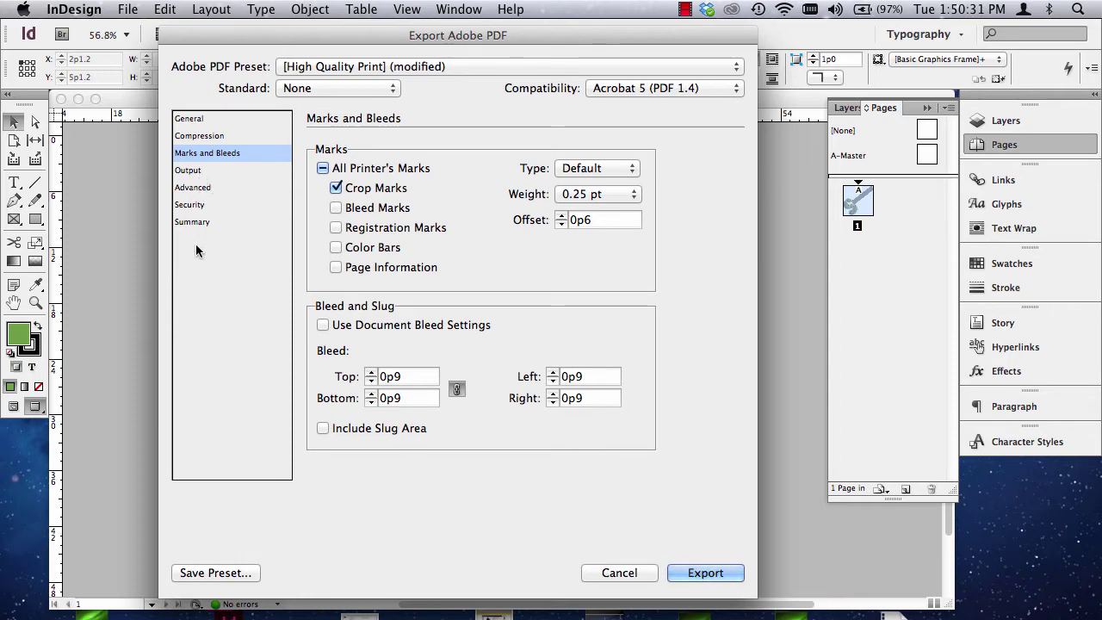
left_click(706, 573)
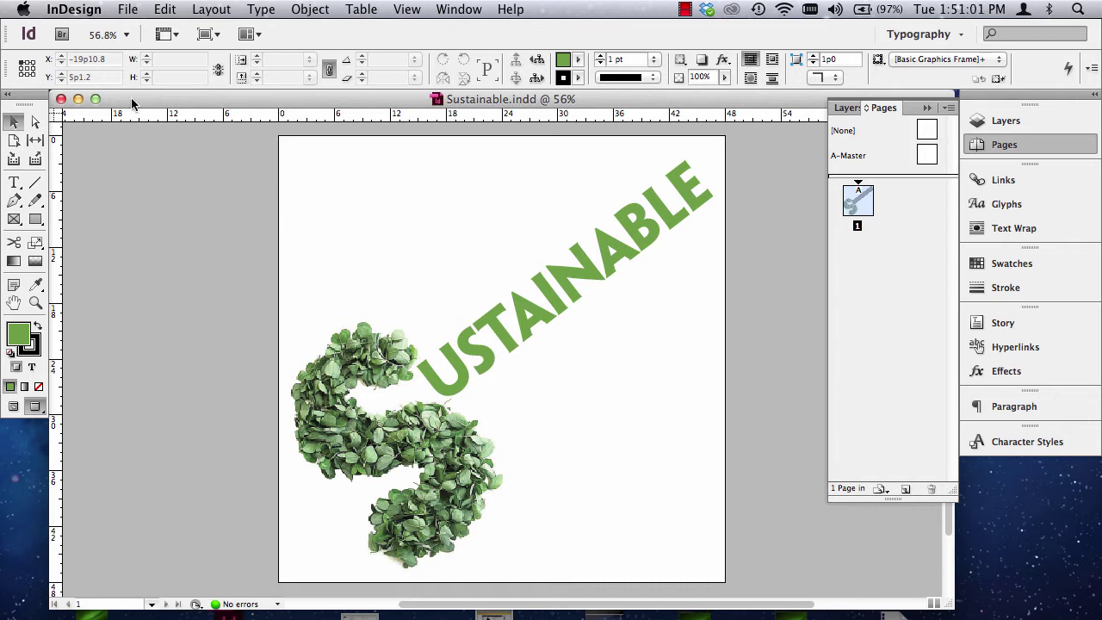
Step: Export the layout as Sustainable in InDesign Markup (IDML) format into Sustainable Folder
left_click(130, 8)
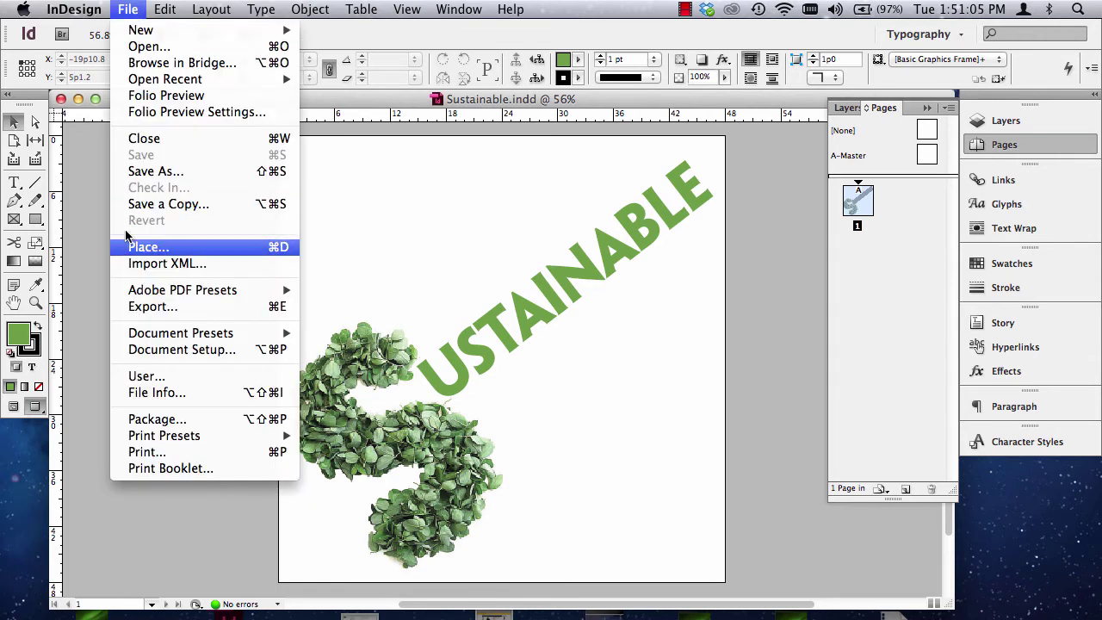
left_click(136, 310)
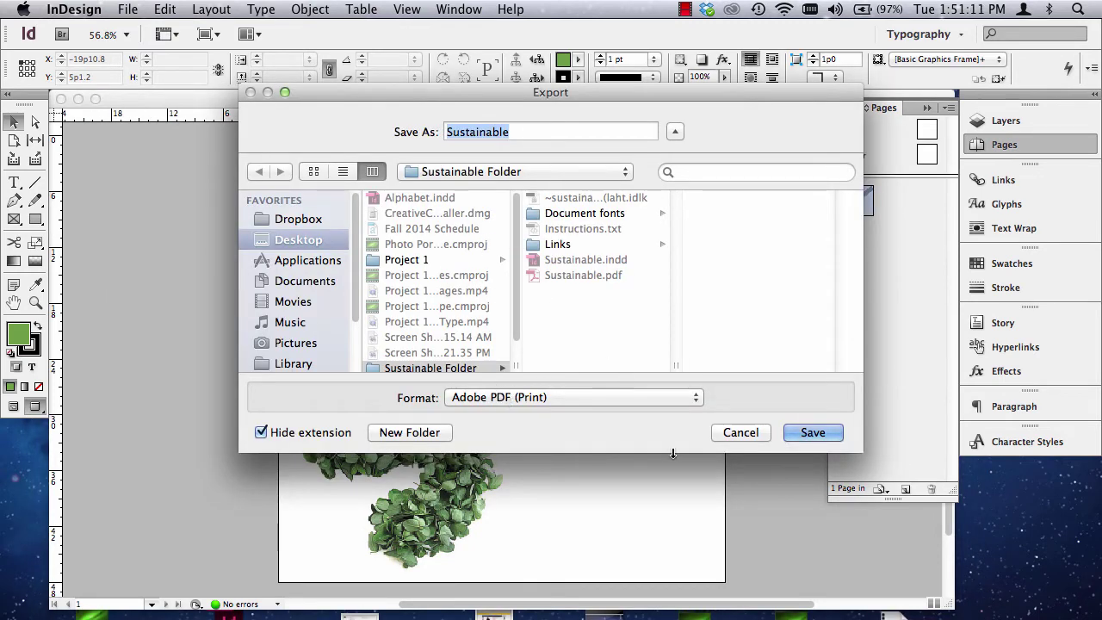
left_click(753, 433)
left_click(128, 8)
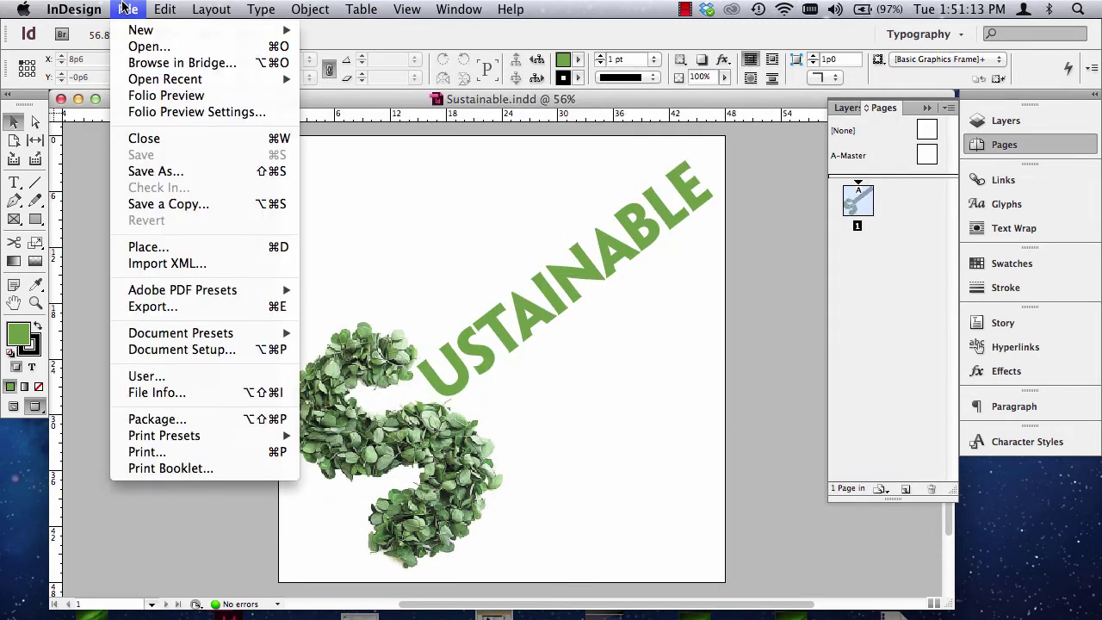
left_click(211, 307)
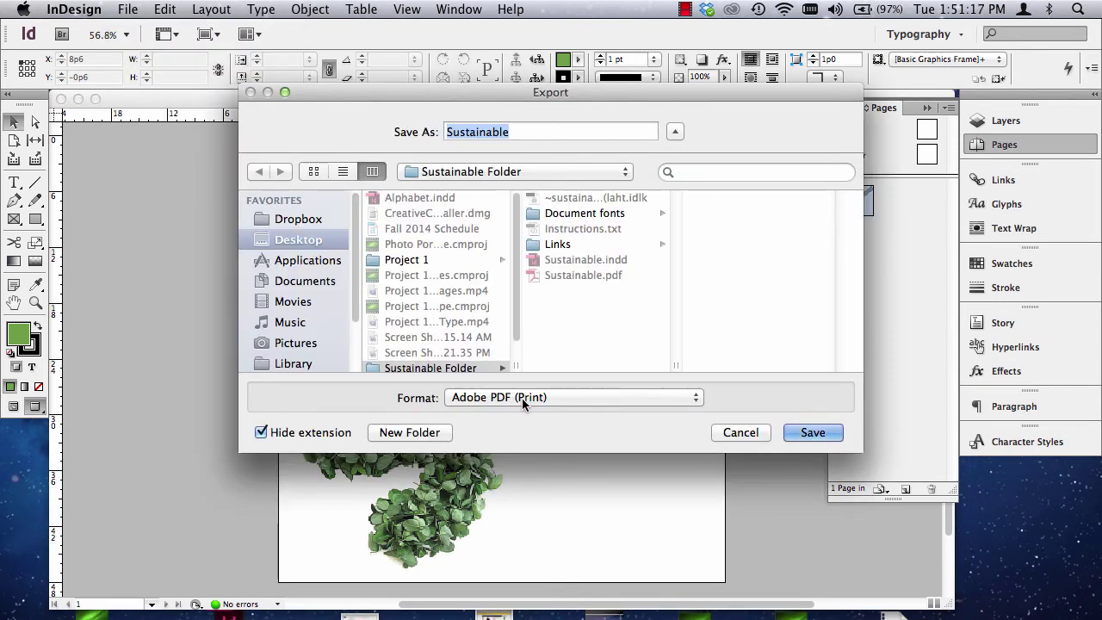
left_click(522, 398)
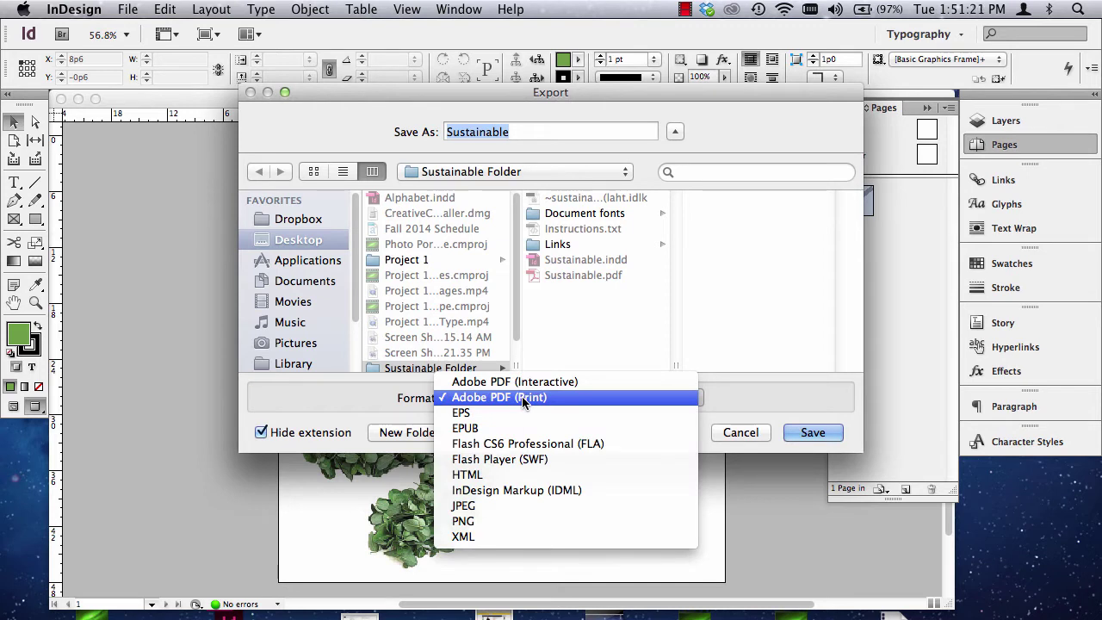
left_click(549, 491)
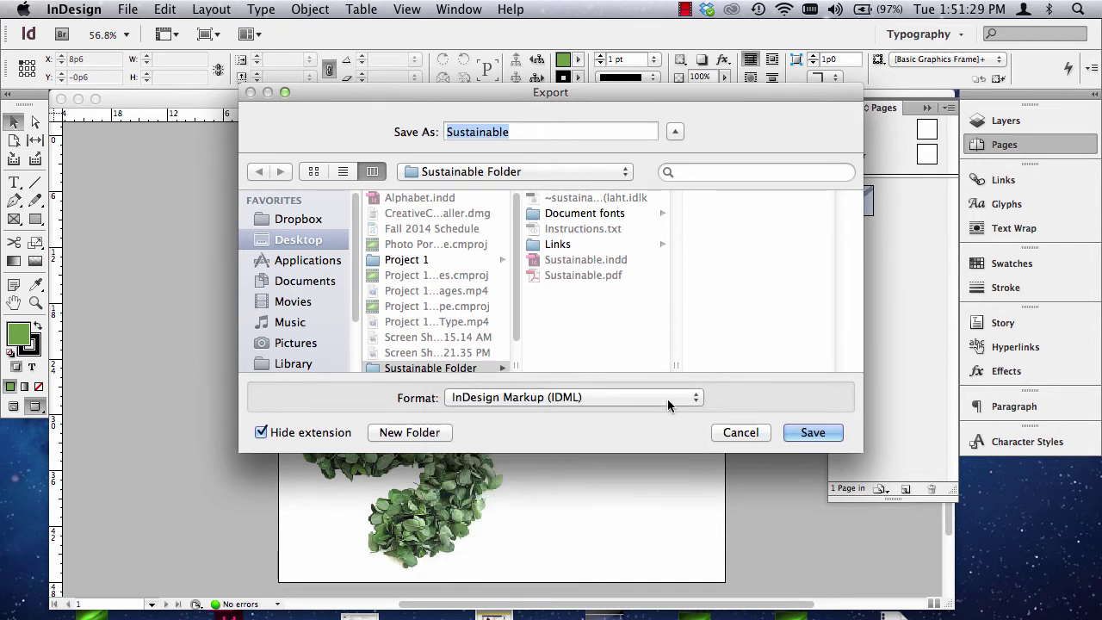
left_click(805, 434)
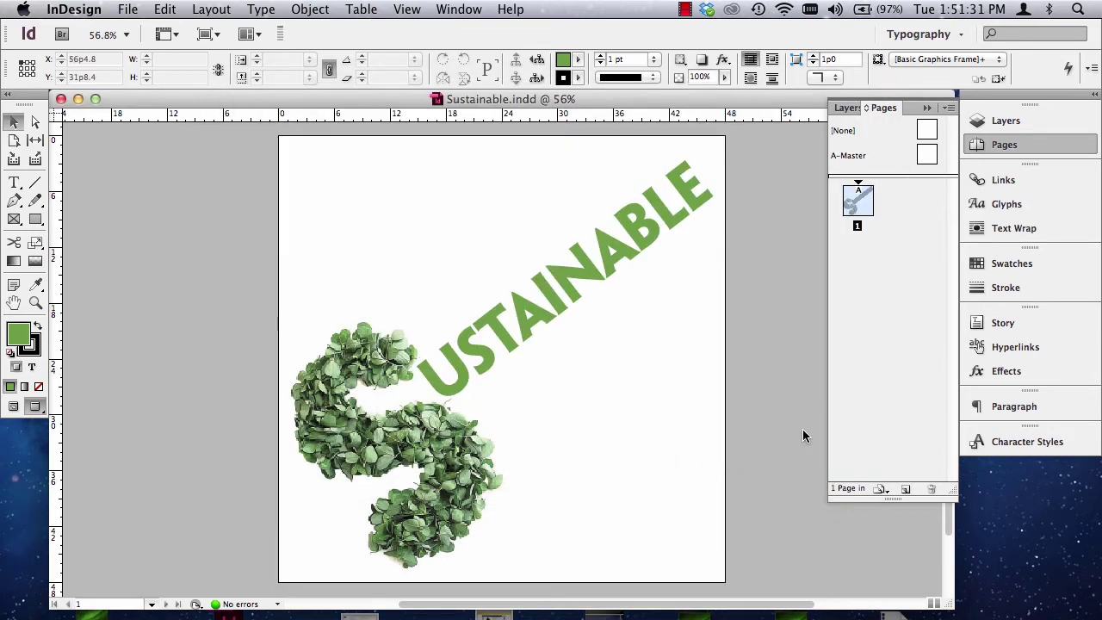
Step: Minimize InDesign, select Sustainable.idml in Sustainable Folder, then bring back the Sustainable.indd layout
left_click(78, 100)
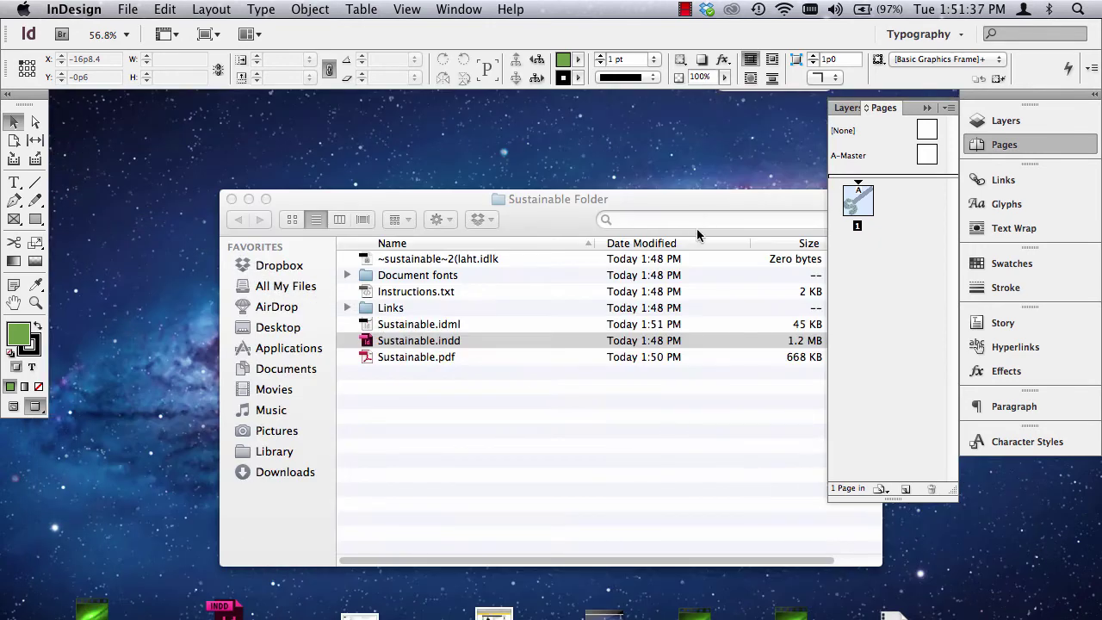
left_click(465, 342)
left_click(449, 327)
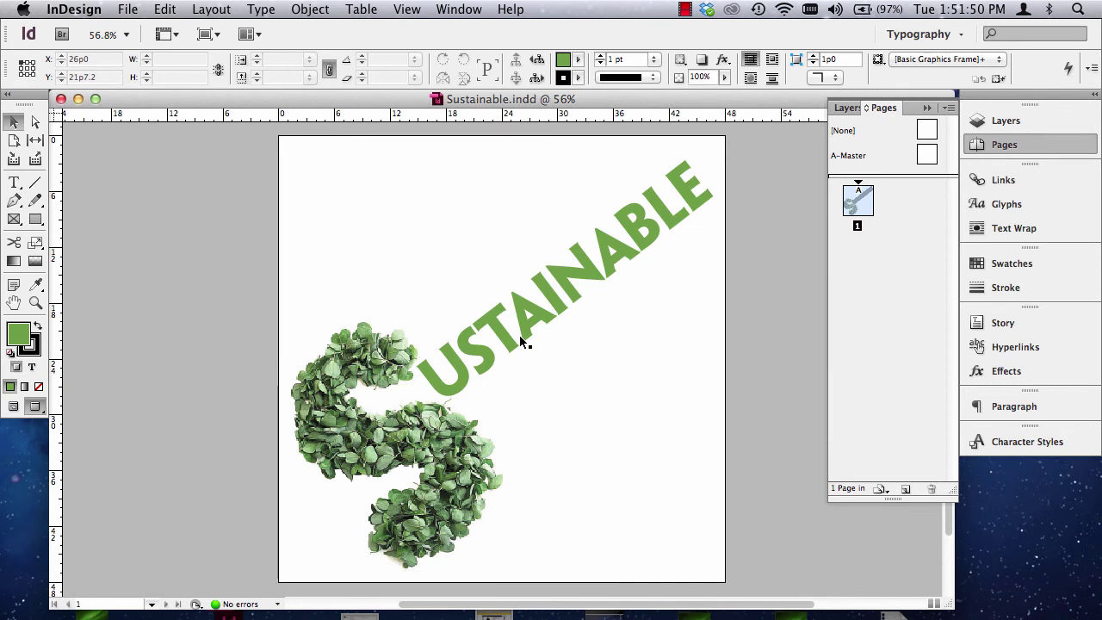
left_click(519, 335)
left_click(465, 344)
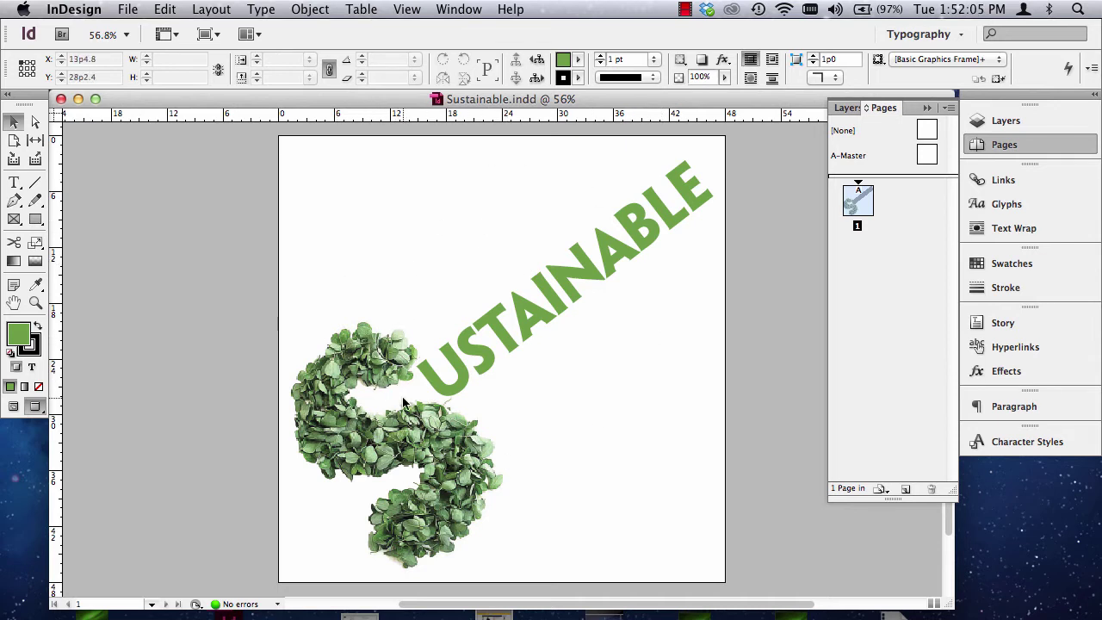
Step: Deselect the SUSTAINABLE text frame in the layout
left_click(129, 8)
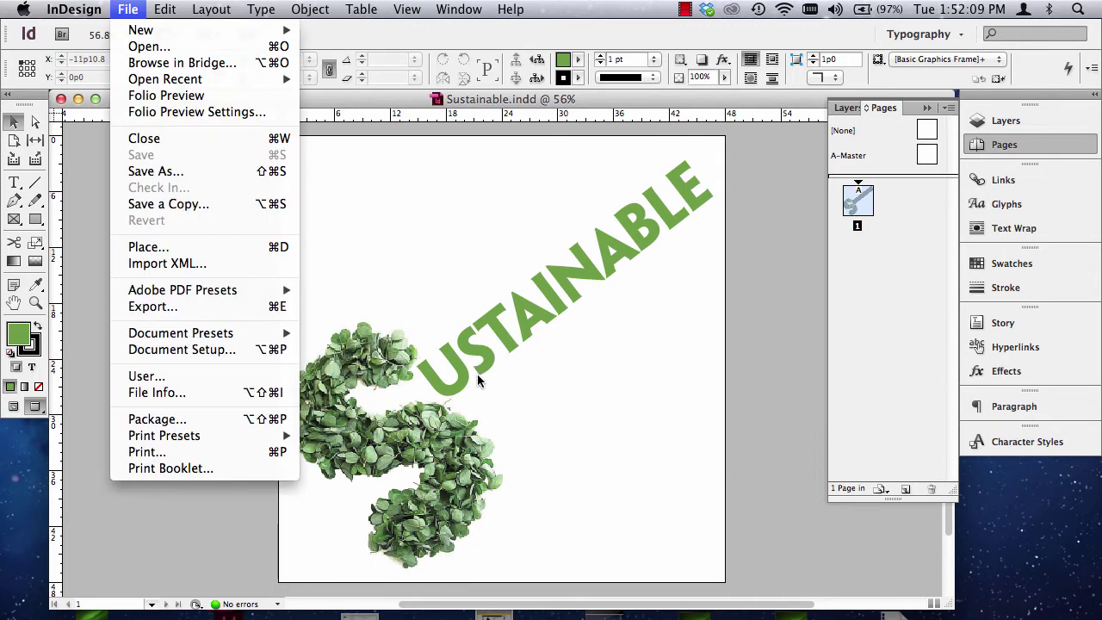
left_click(486, 361)
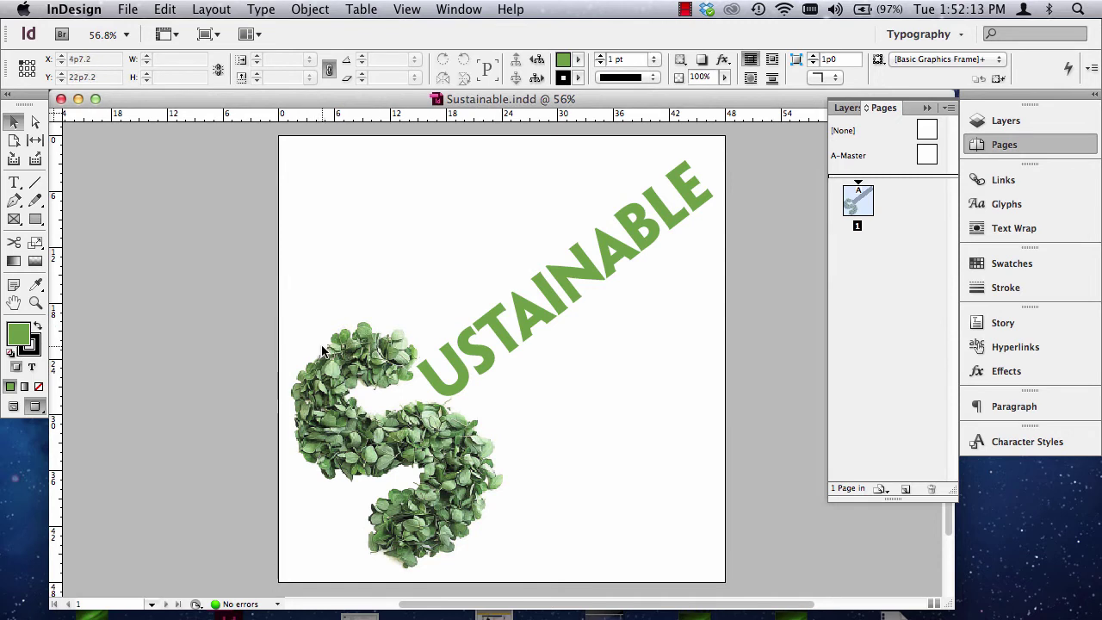
left_click(124, 9)
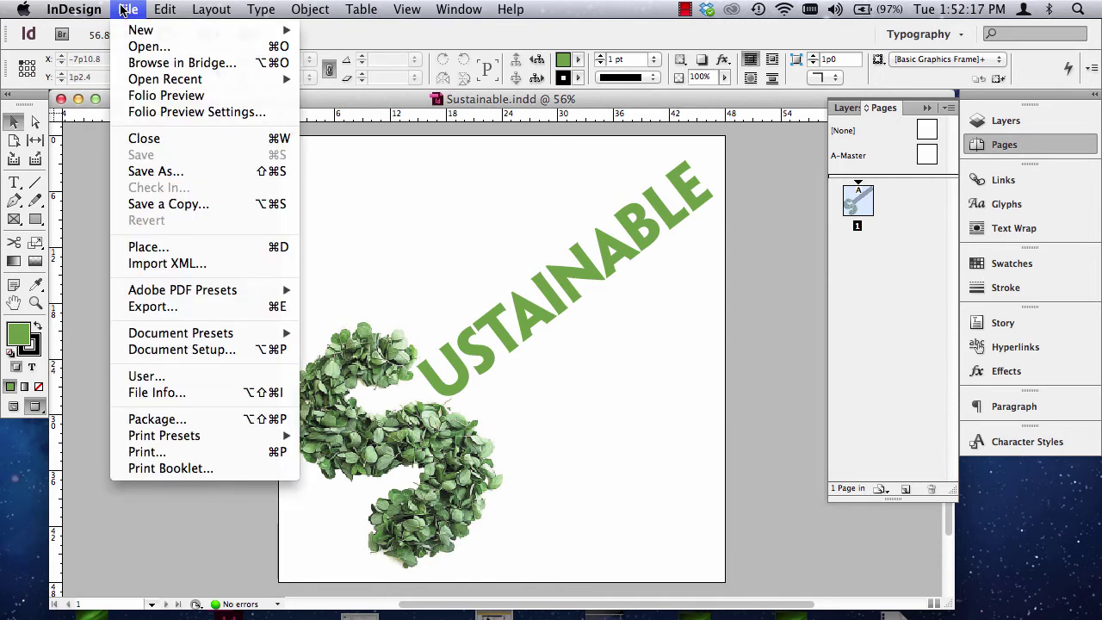
left_click(540, 279)
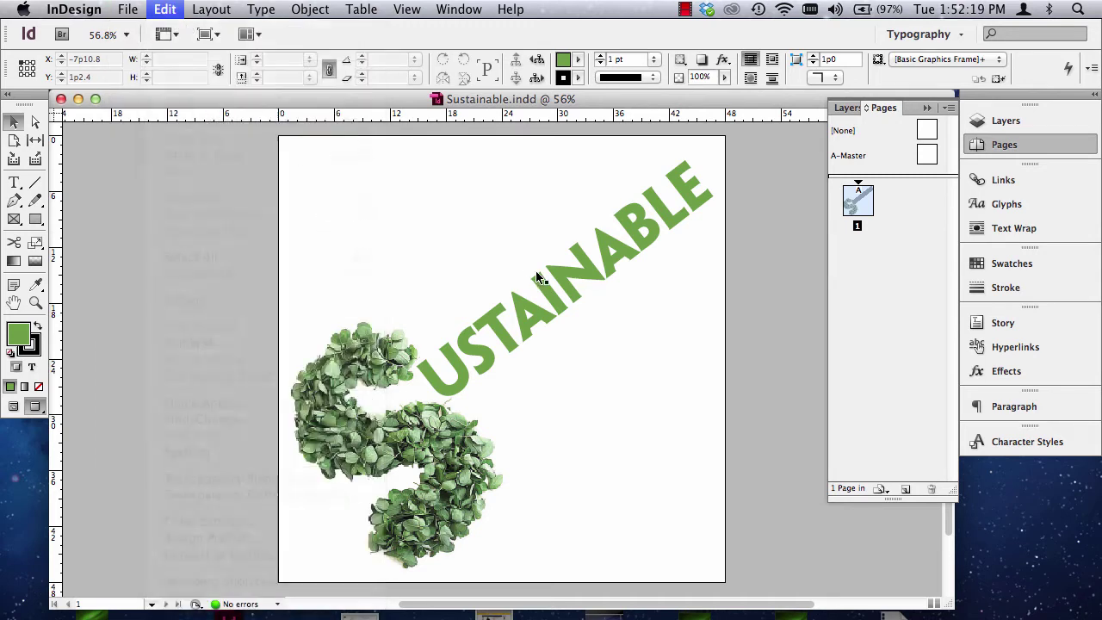
left_click(544, 255)
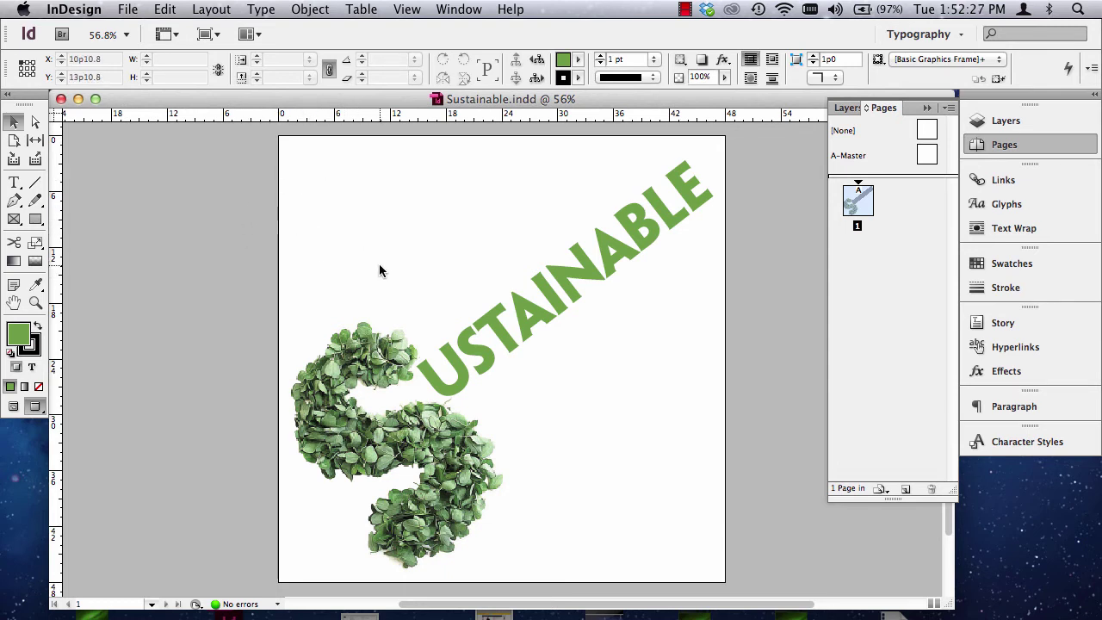
Step: Export the layout in EPS format as Sustainable into Sustainable Folder, reaching the EPS options
left_click(125, 8)
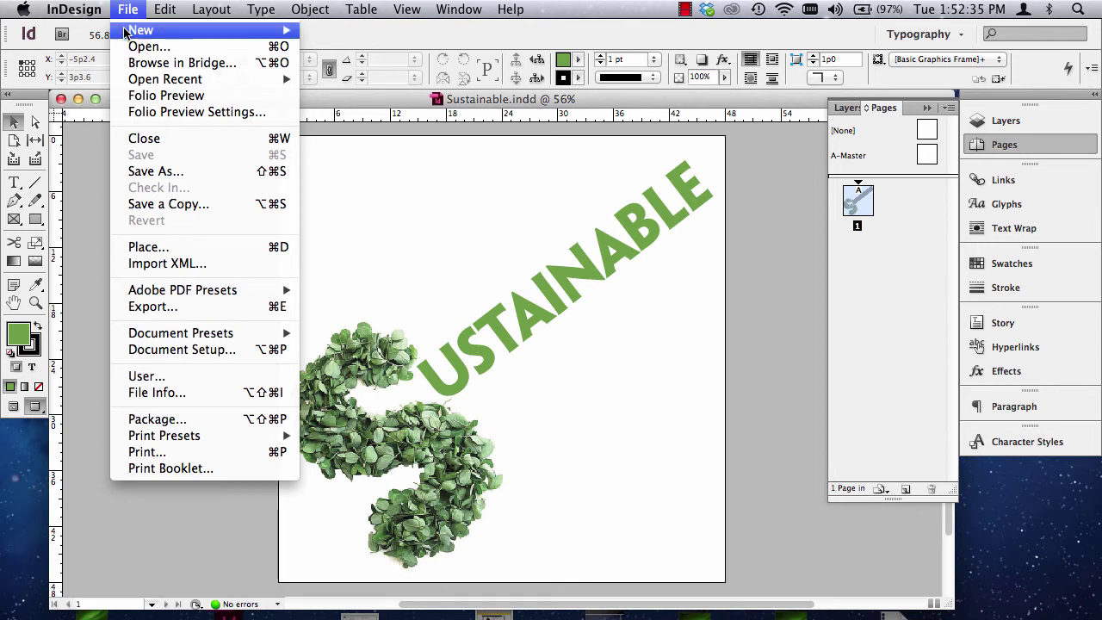
left_click(152, 309)
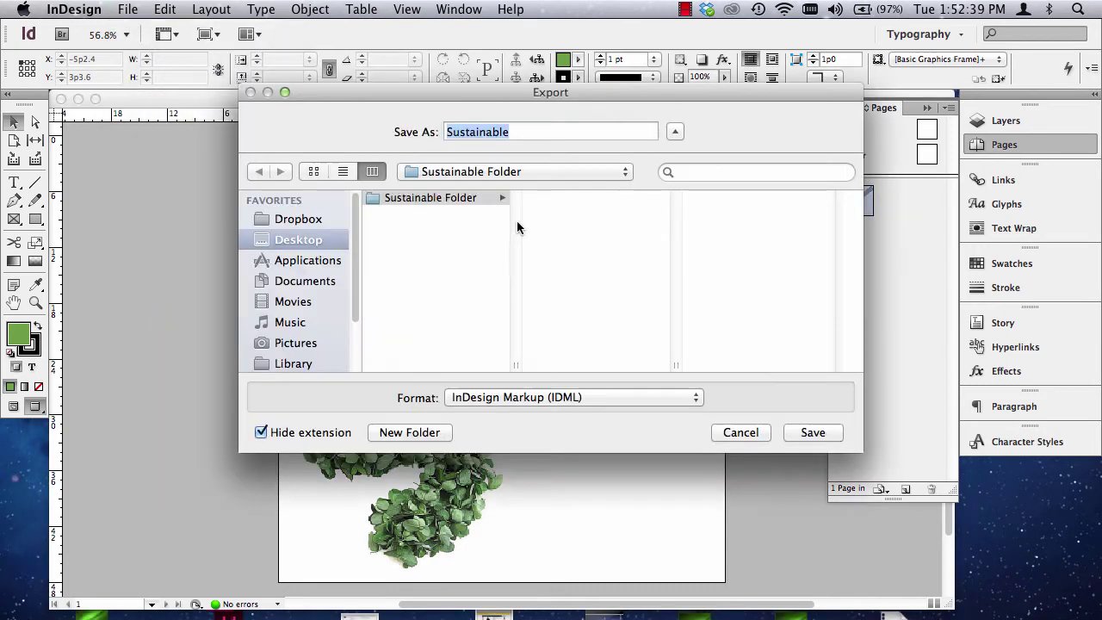
left_click(497, 398)
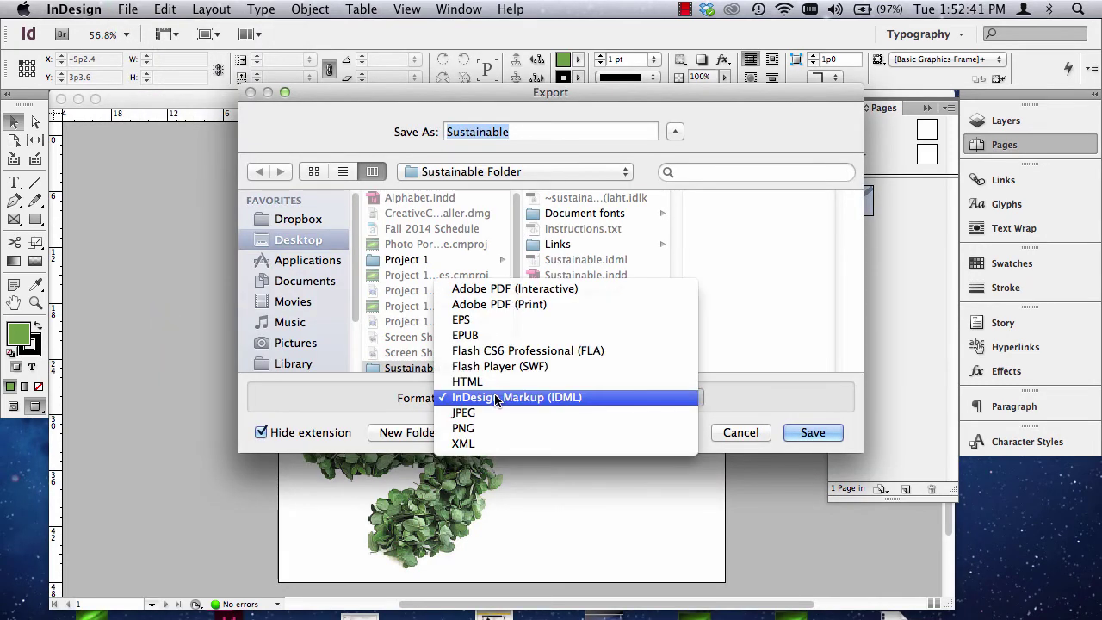
left_click(498, 320)
left_click(807, 432)
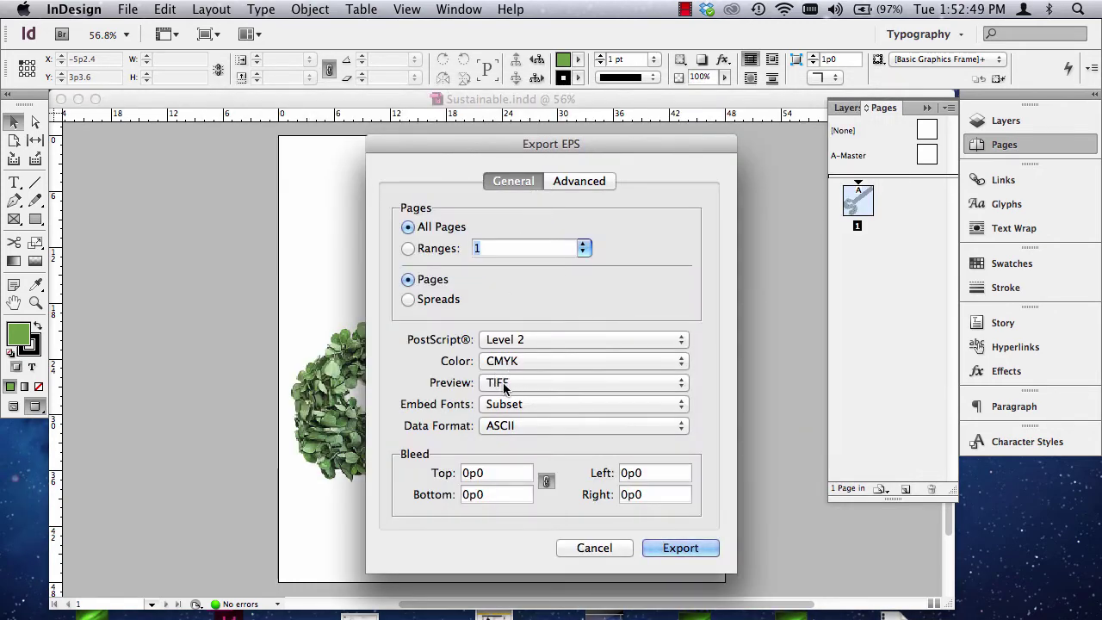
Step: Export Sustainable.eps with a 0p9 bleed on all sides and the High Resolution flattener preset
left_click(483, 472)
type("9")
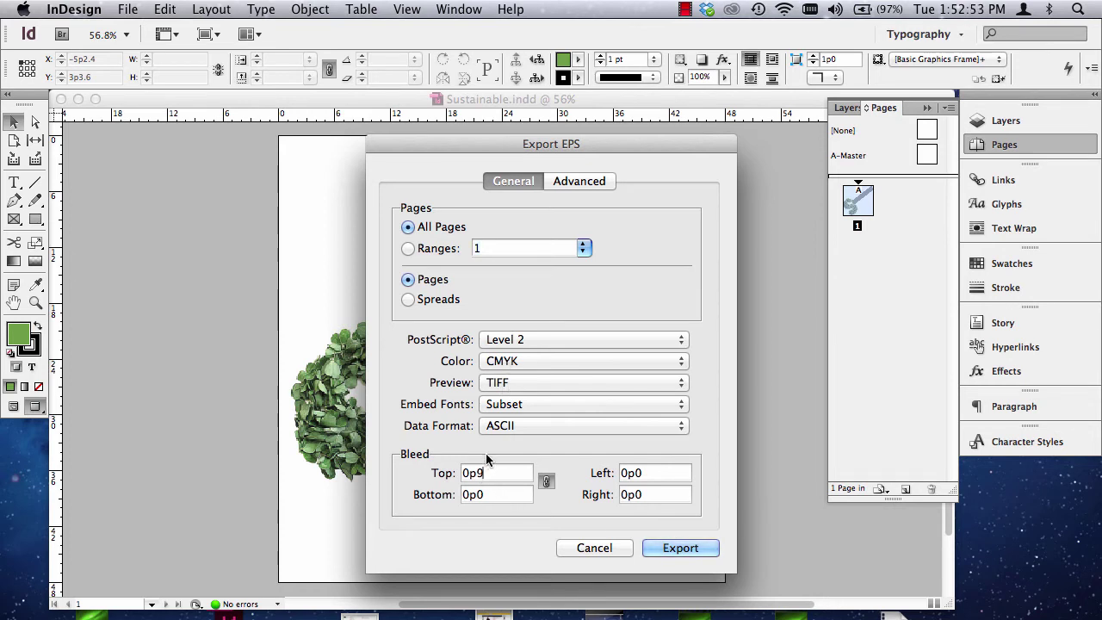
key("Tab")
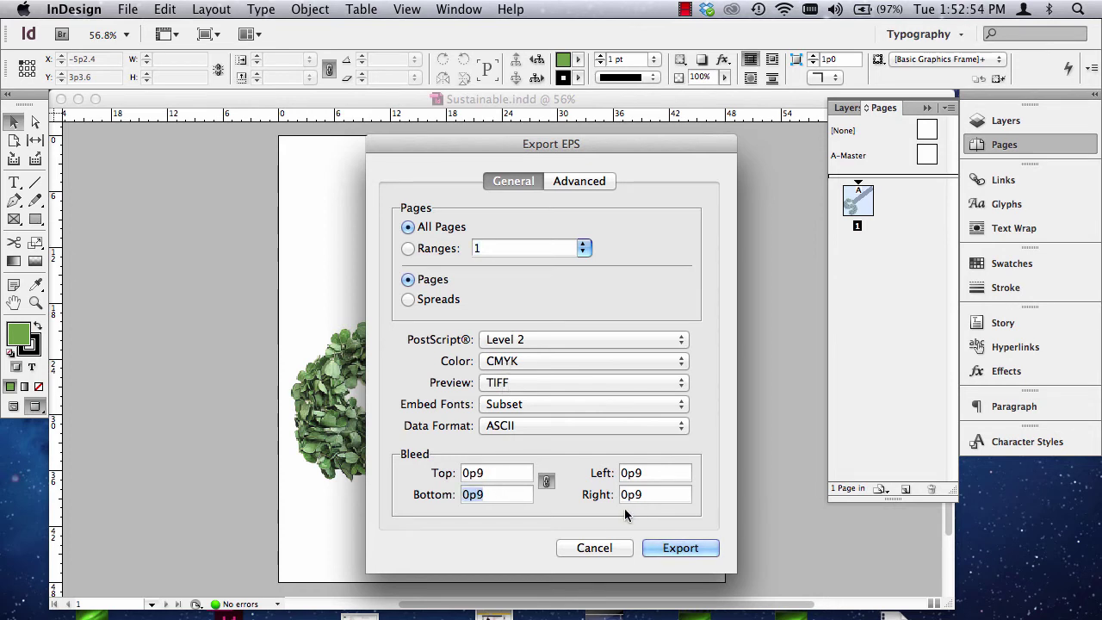
left_click(574, 182)
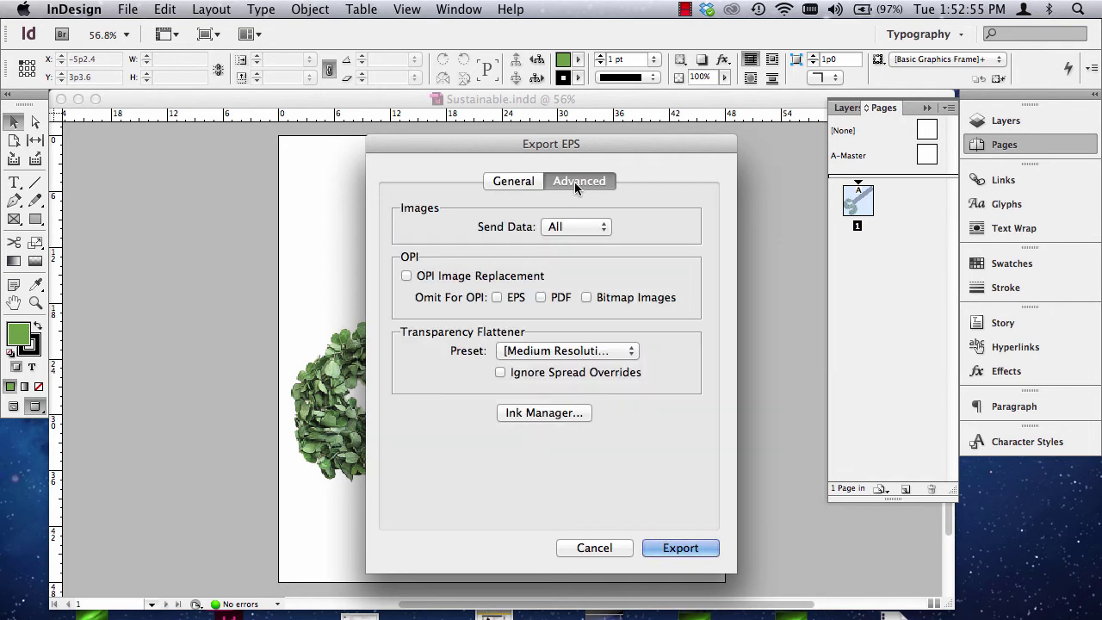
left_click(537, 351)
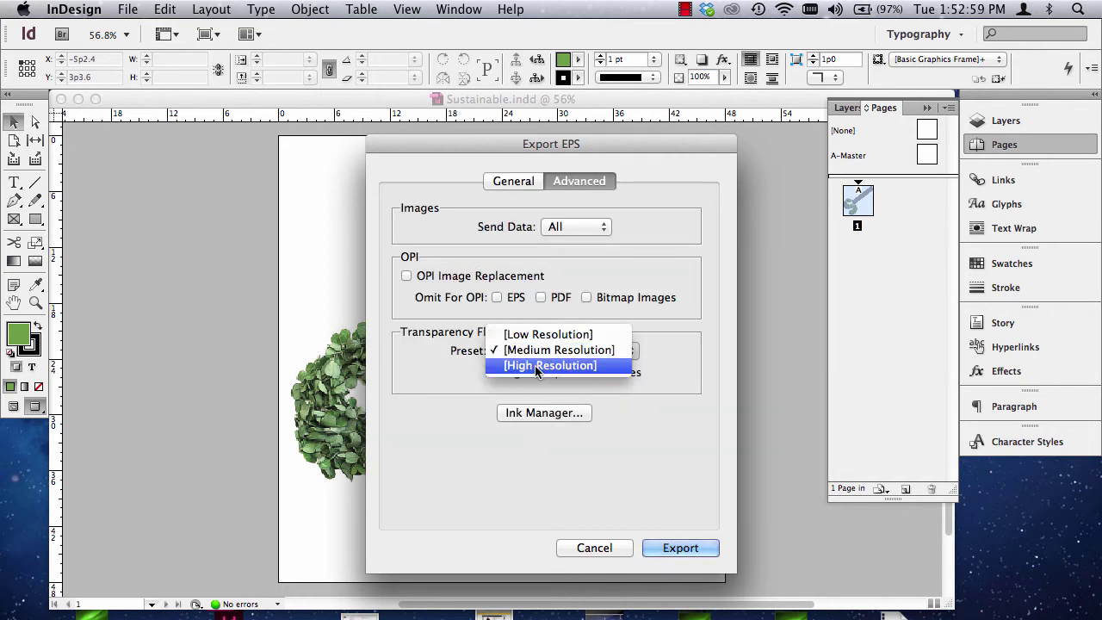
left_click(535, 365)
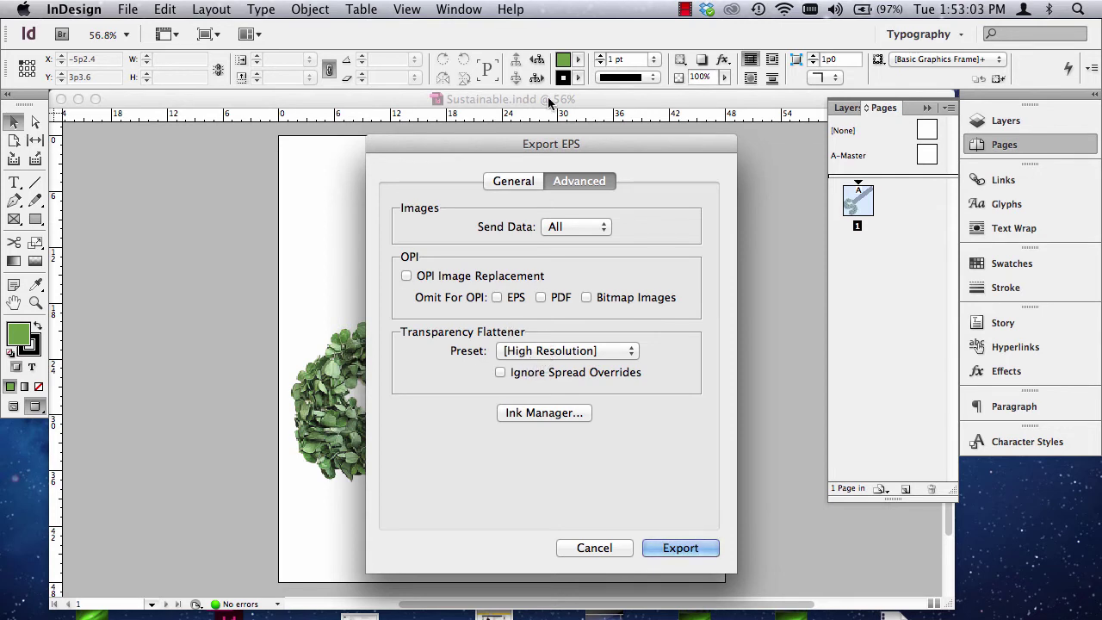
left_click(516, 181)
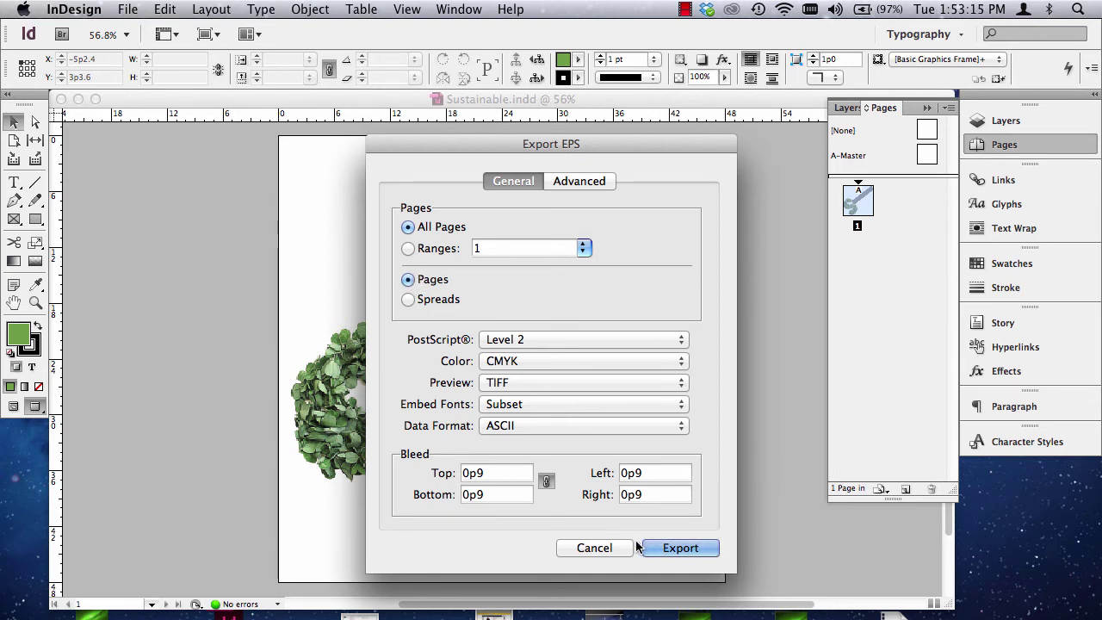
left_click(673, 548)
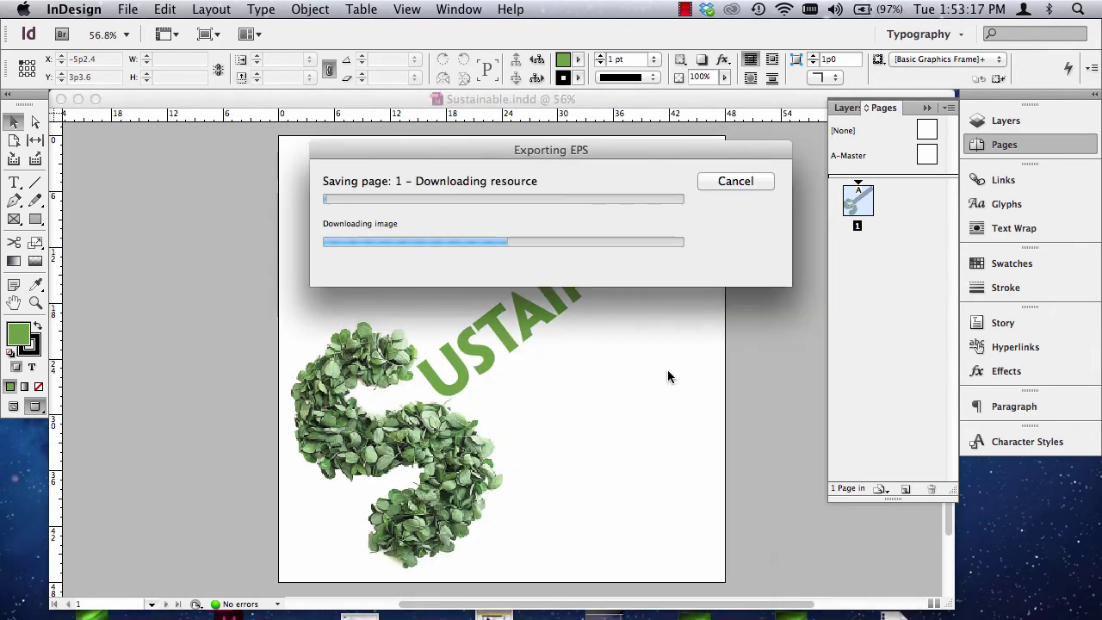
Step: Minimize InDesign and check the new Sustainable.eps beside Sustainable.idml in Sustainable Folder
left_click(78, 99)
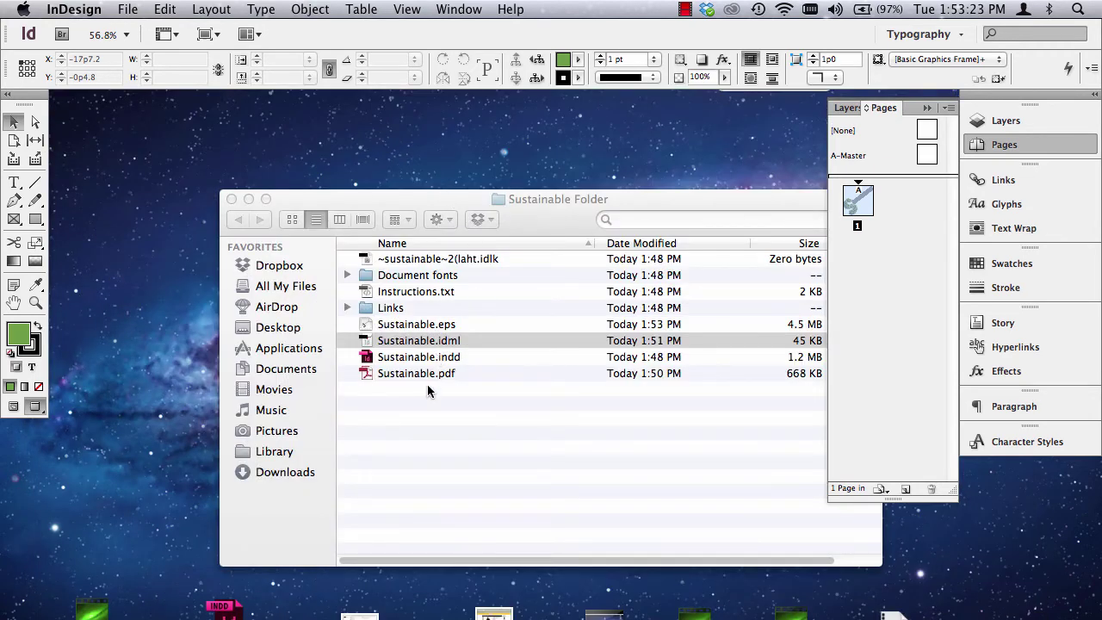
left_click(427, 396)
left_click(394, 328)
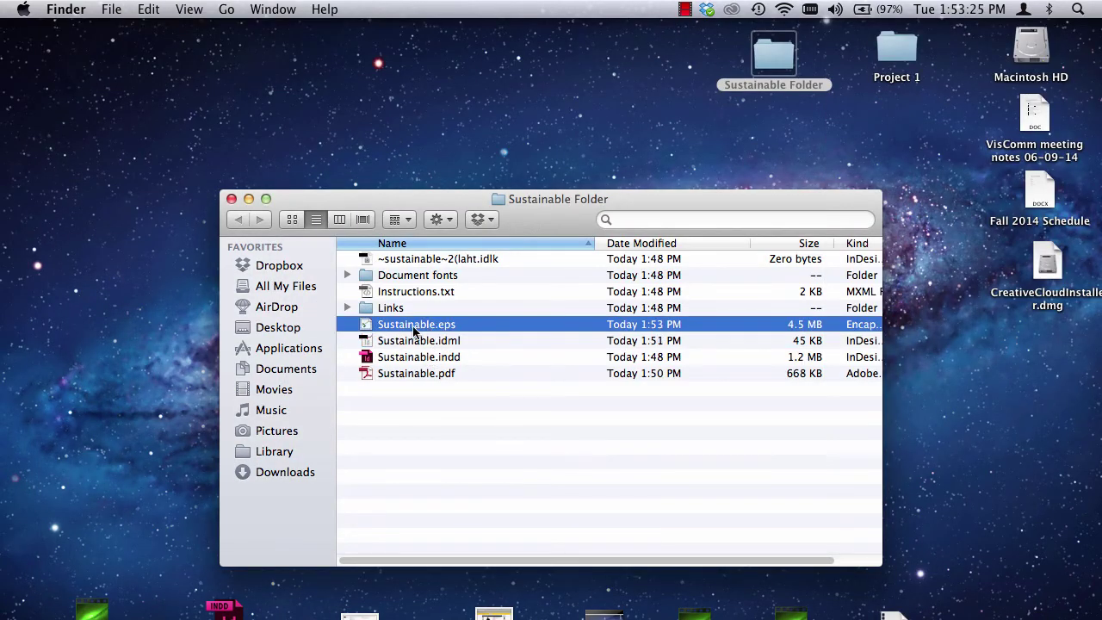
left_click(422, 330)
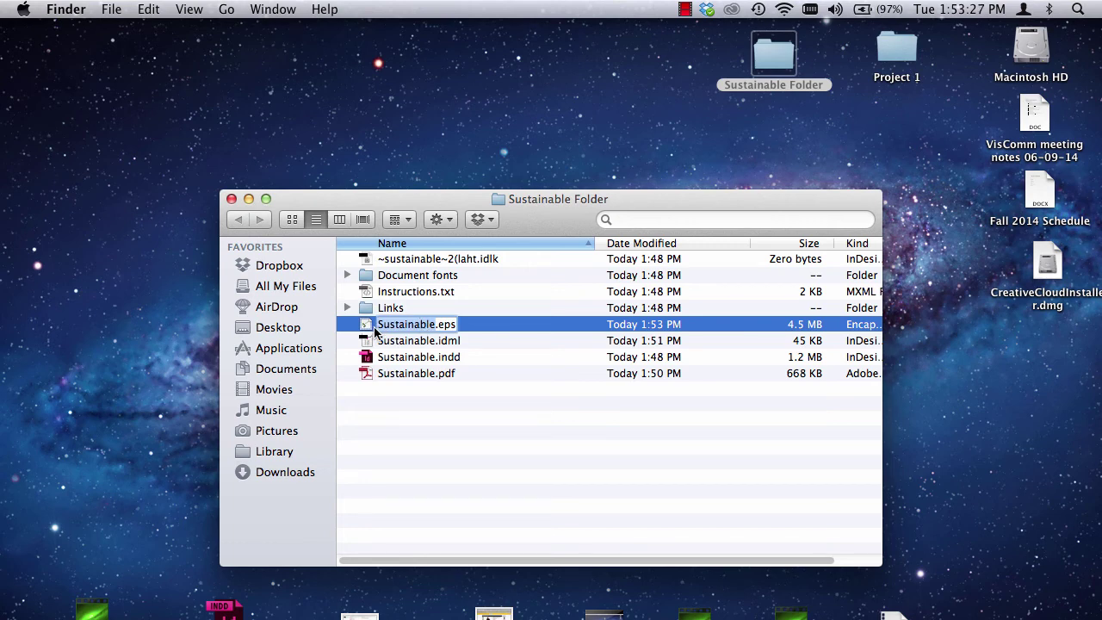
left_click(368, 327)
left_click(363, 343)
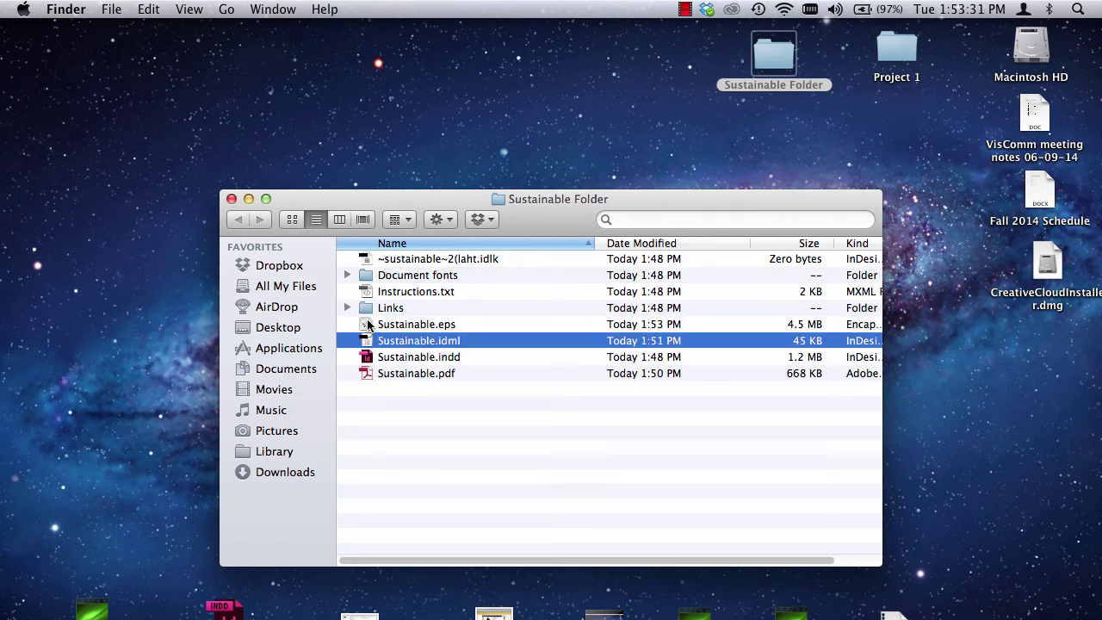
left_click(369, 326)
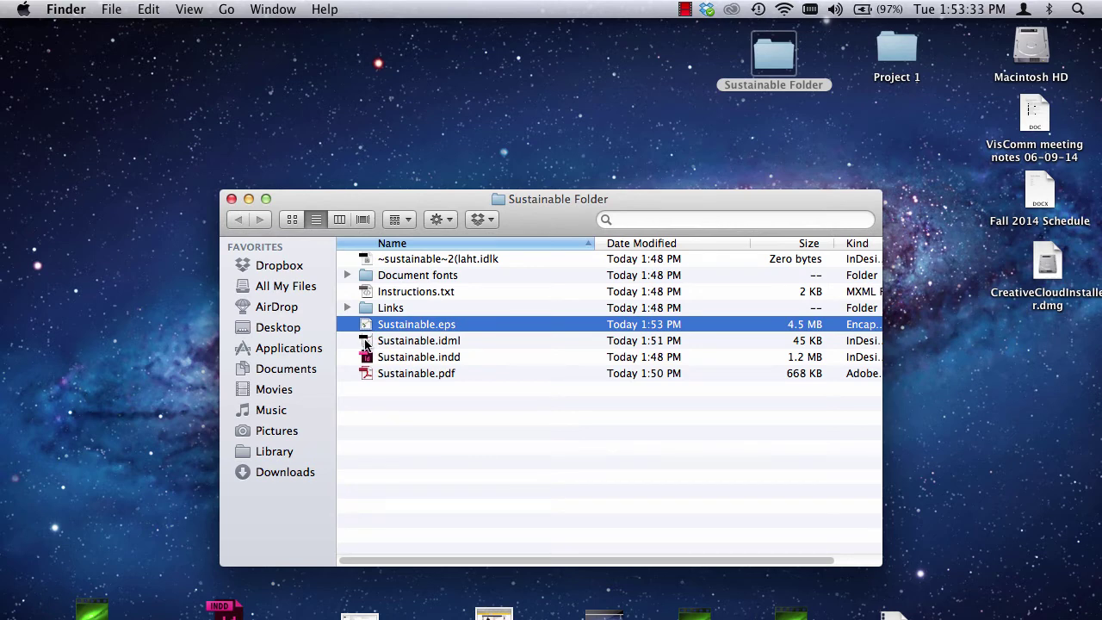
left_click(365, 342)
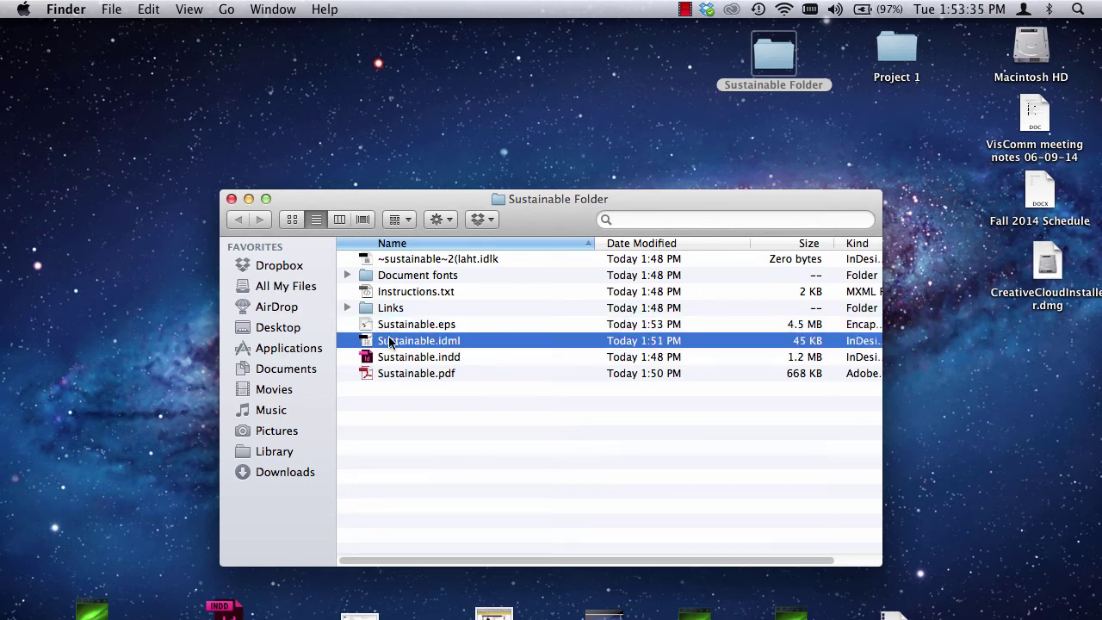
left_click(366, 325)
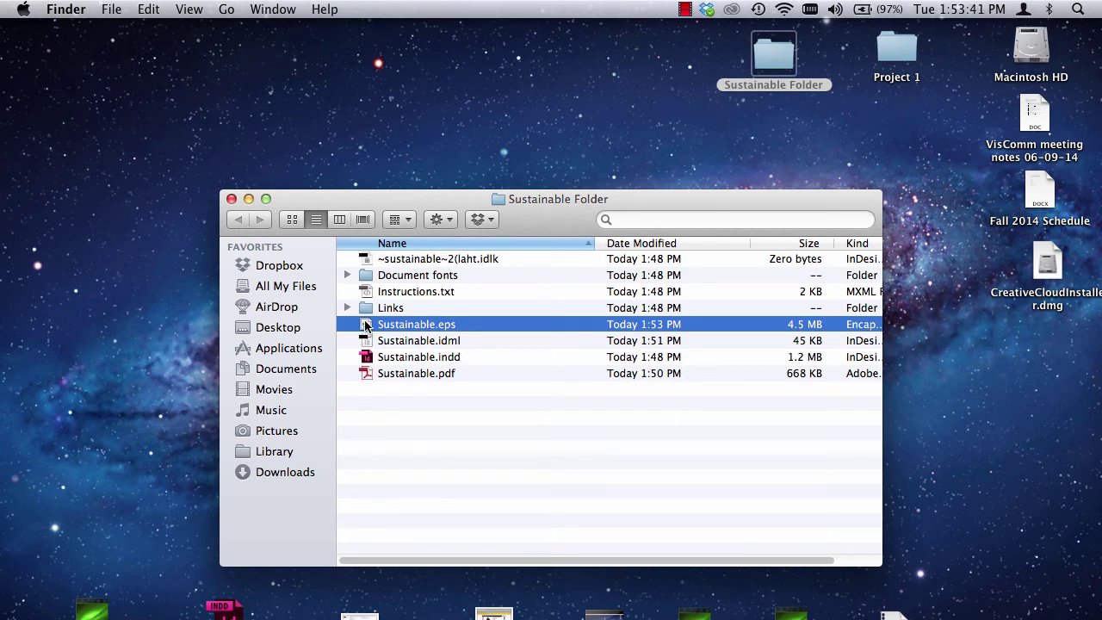
Step: Open Sustainable.eps in Photoshop CS6 at 300 pixels/inch with anti-aliasing turned off
right_click(365, 326)
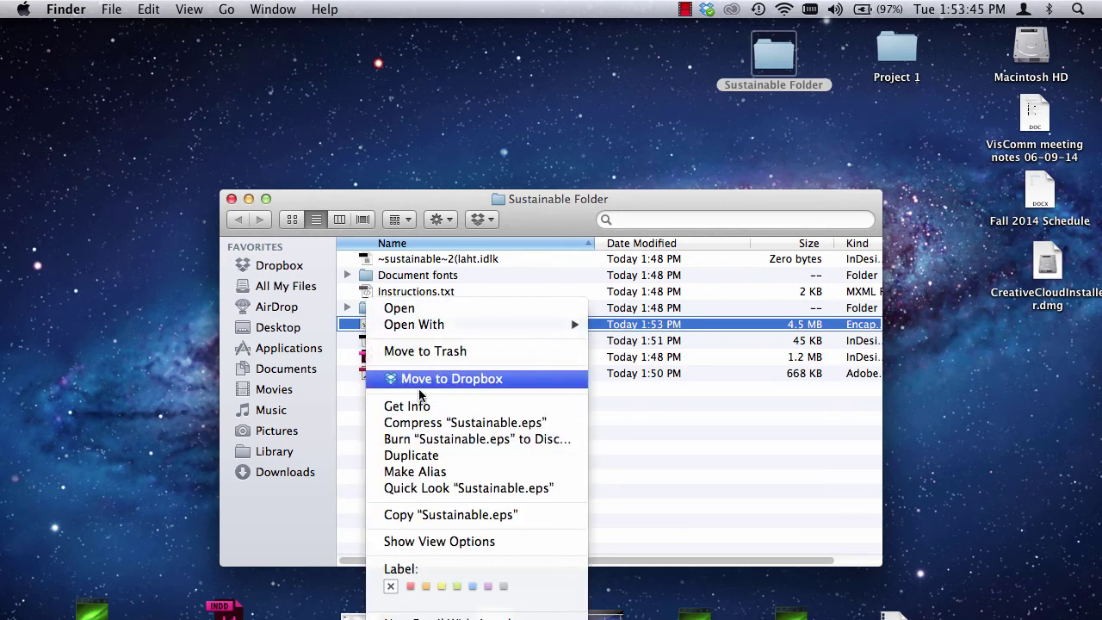
mouse_move(450, 330)
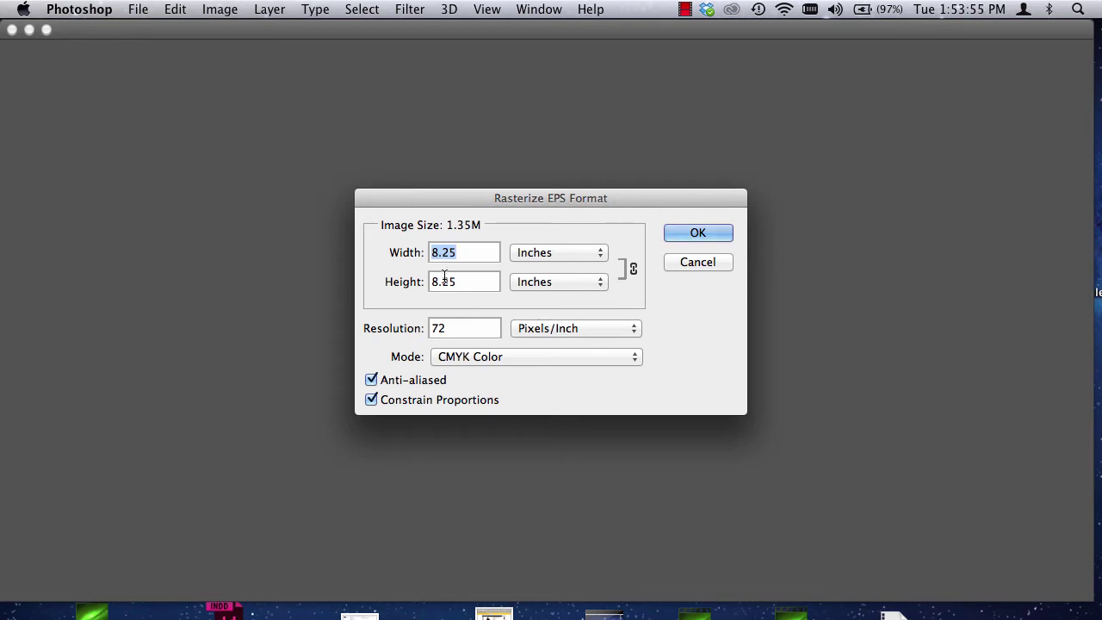
double_click(438, 328)
type("33")
key("BackSpace")
type("00")
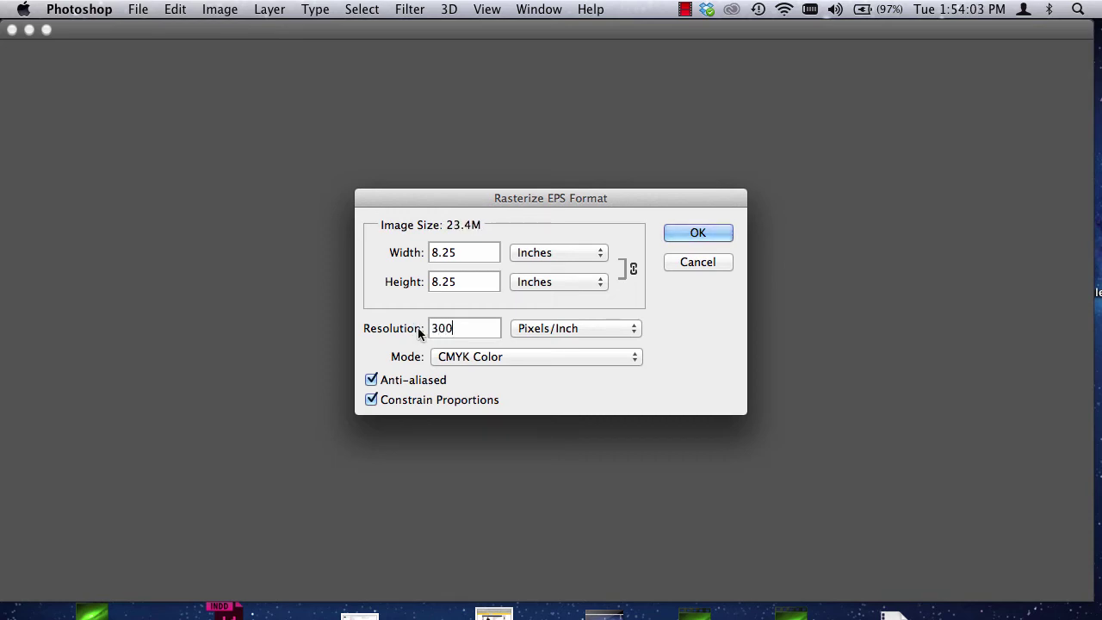
left_click(372, 381)
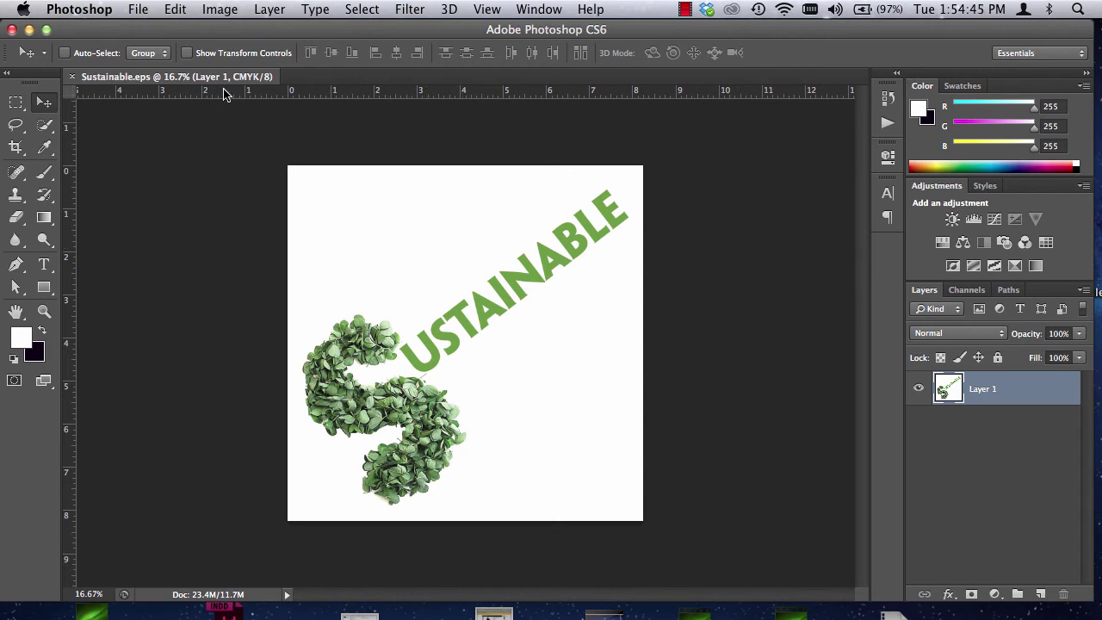
Step: Save as Sustainable.tif with LZW compression and layers, then close it and hide Photoshop
left_click(138, 9)
left_click(174, 212)
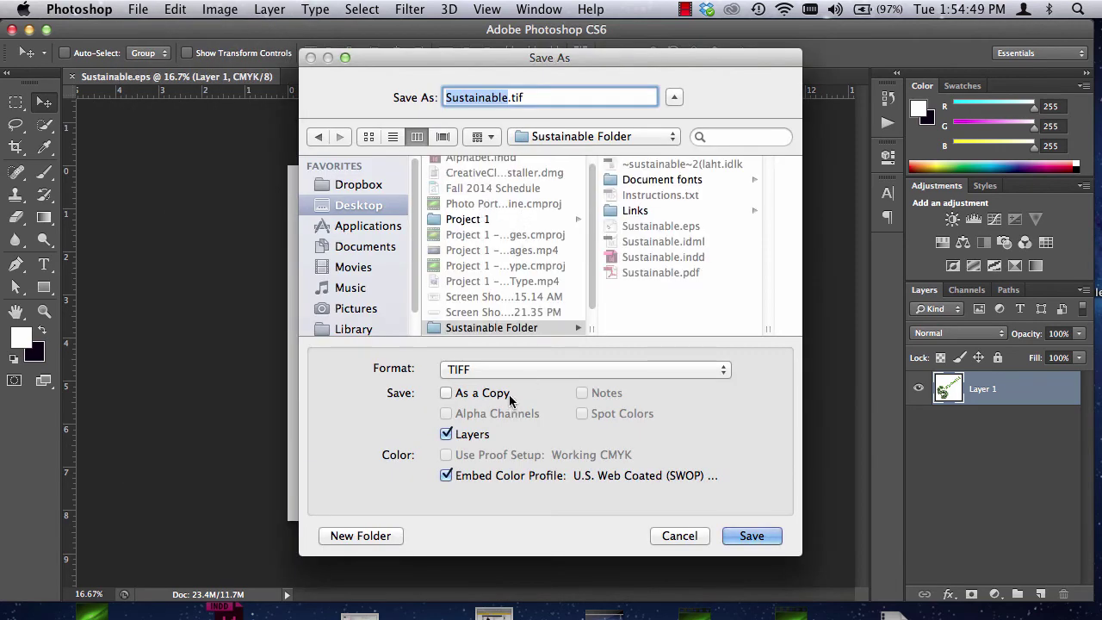
left_click(749, 536)
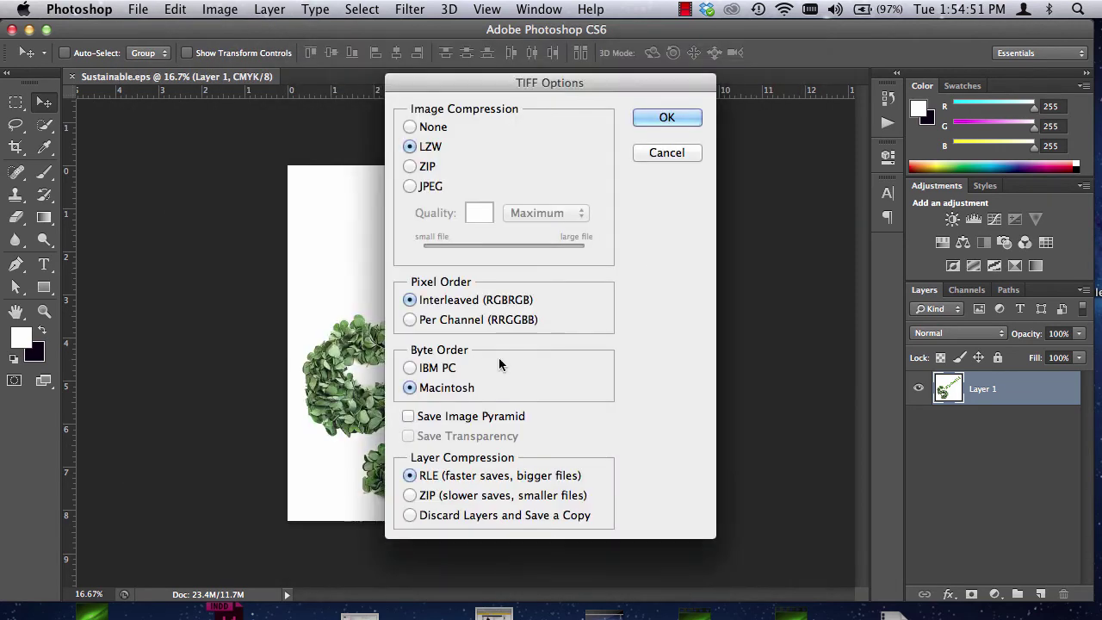
left_click(669, 116)
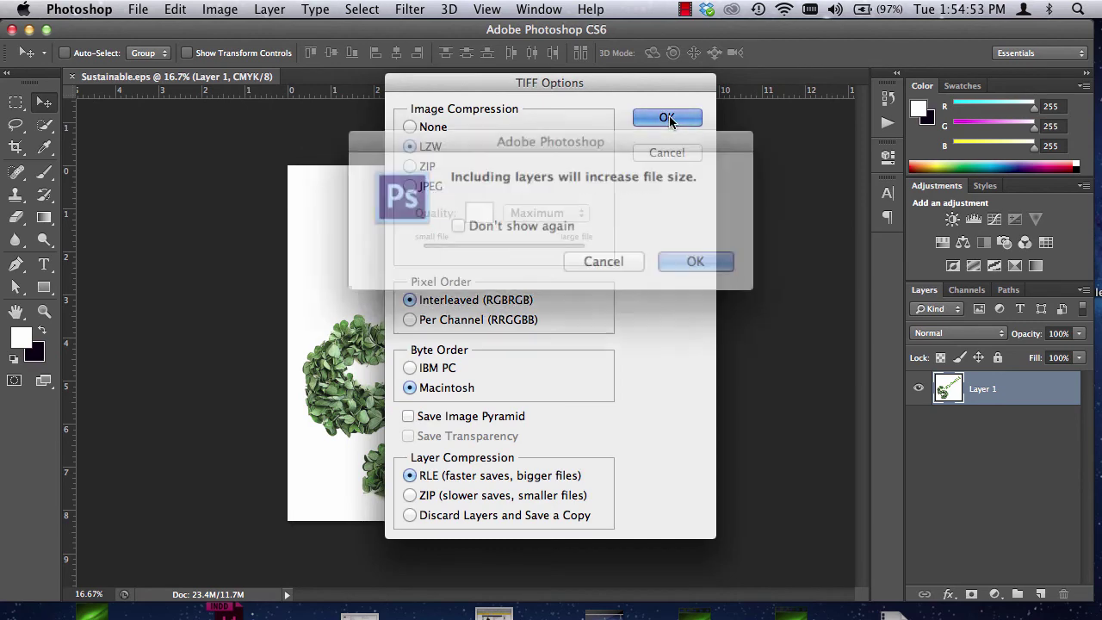
left_click(672, 254)
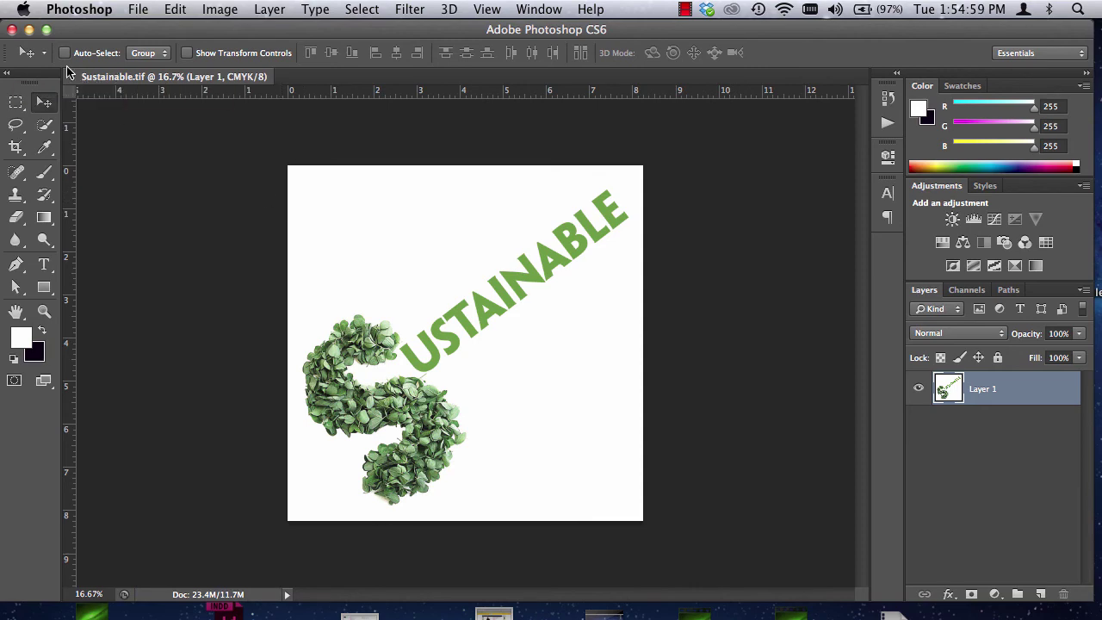
left_click(70, 75)
left_click(29, 30)
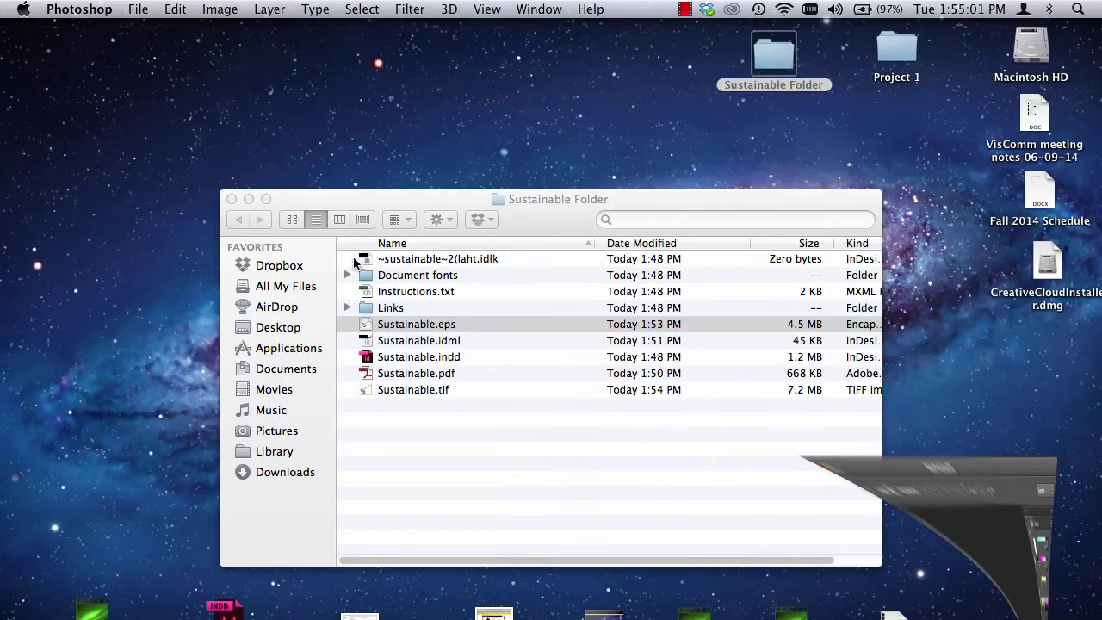
Step: Create a new folder named 'Backup or Plan B and C' inside Sustainable Folder
left_click(395, 449)
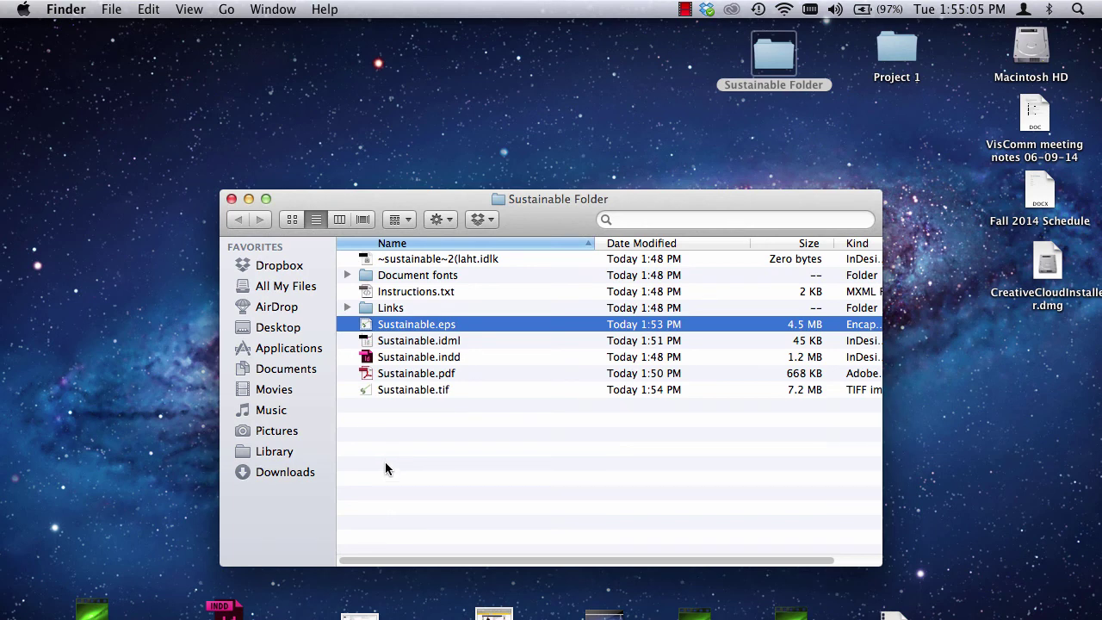
key("super+shift+n")
type("Ba")
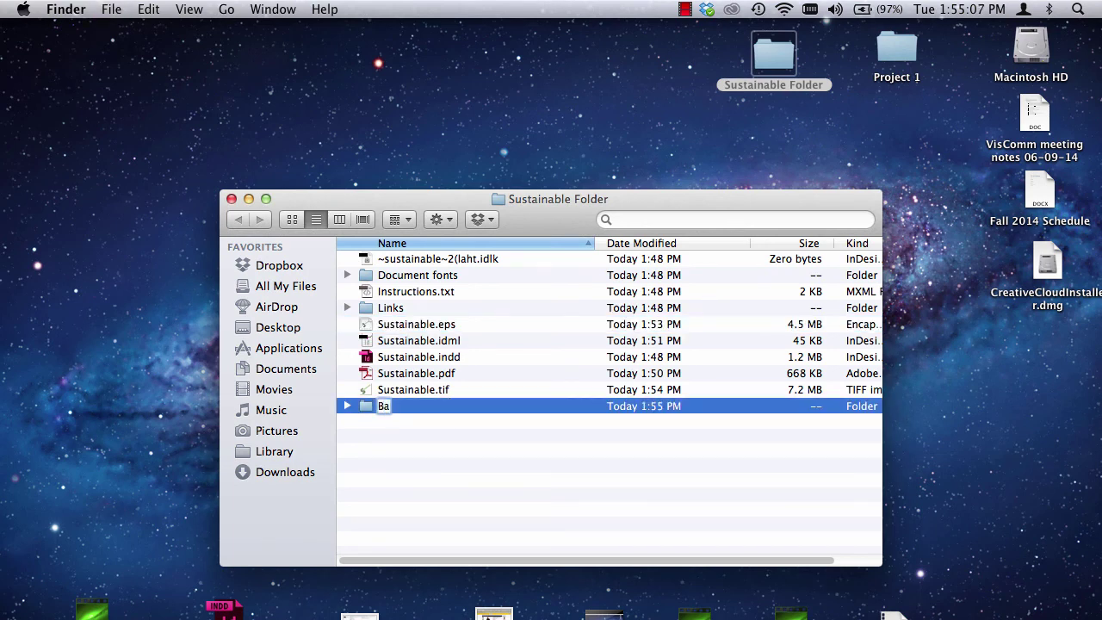
type("ckup")
type(" of")
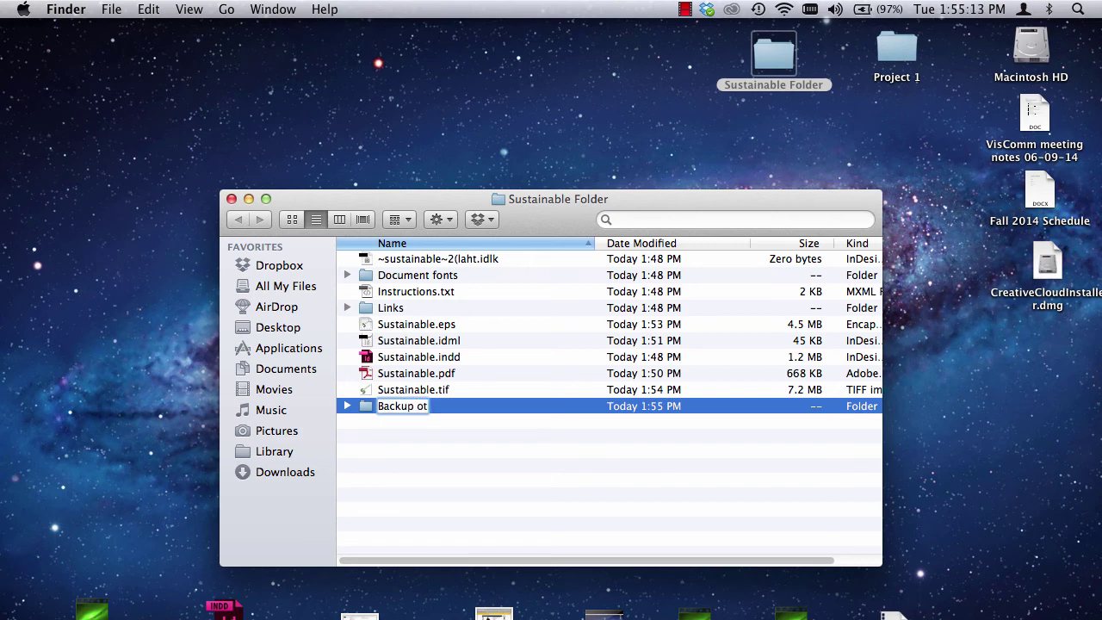
key("BackSpace")
type("r Plan B and C")
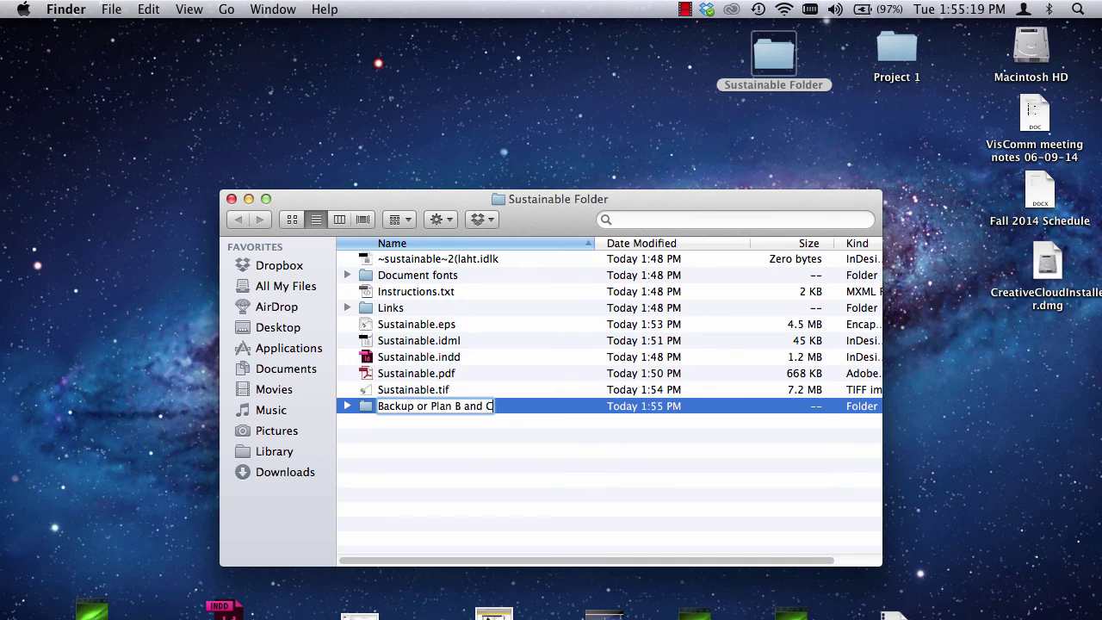
key("Escape")
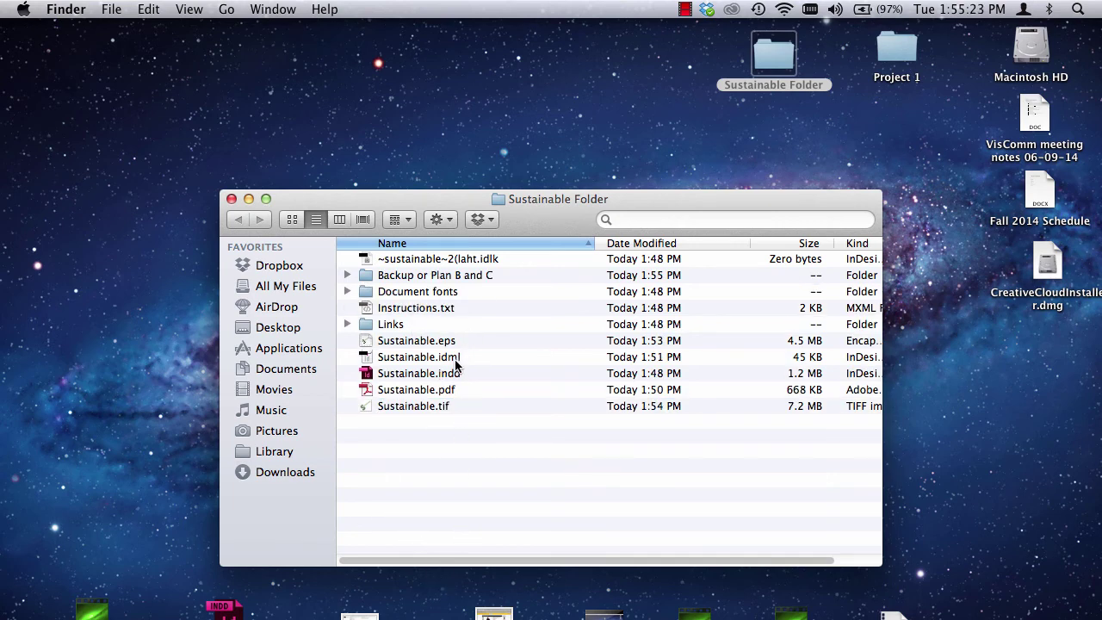
Step: Move Sustainable.idml and Sustainable.eps into the backup folder and review the remaining files
left_click_drag(455, 359, 351, 277)
left_click(129, 99)
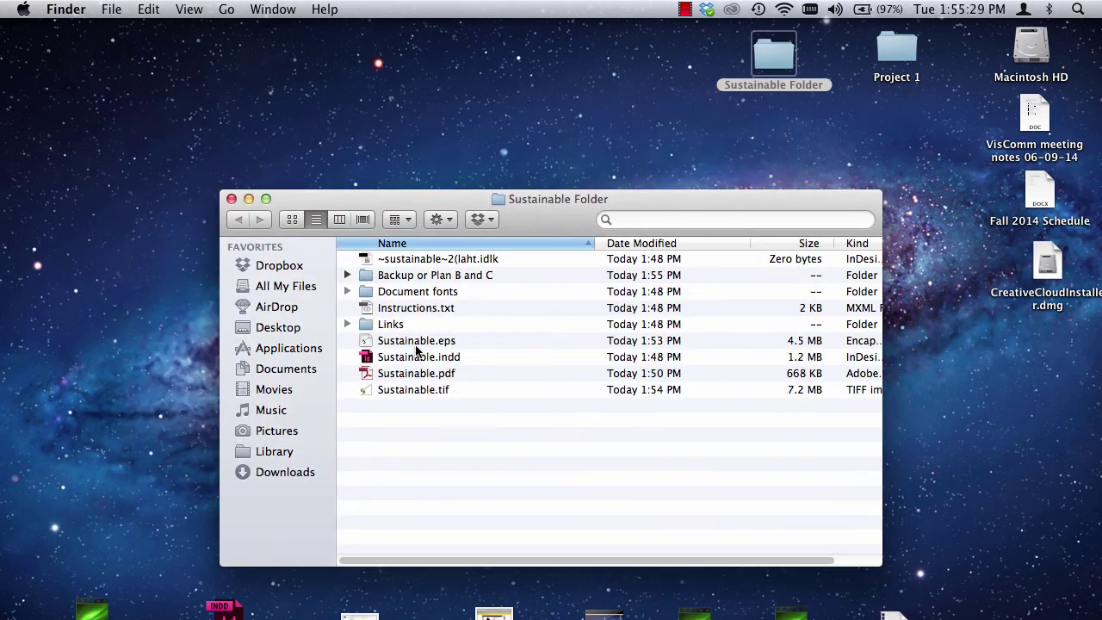
left_click_drag(416, 343, 415, 278)
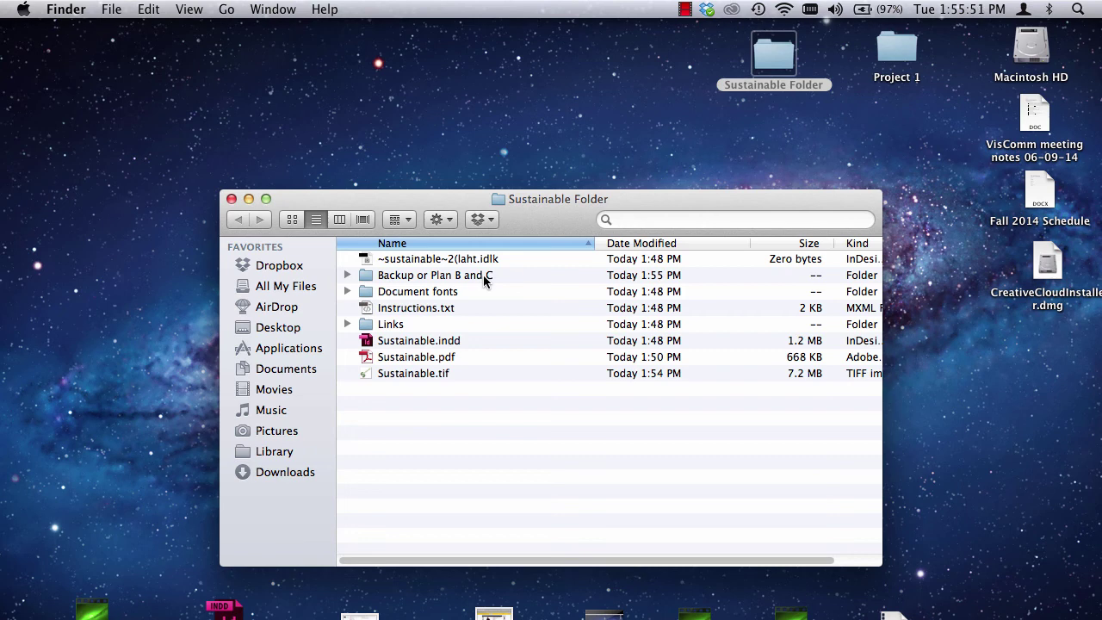
left_click(379, 342)
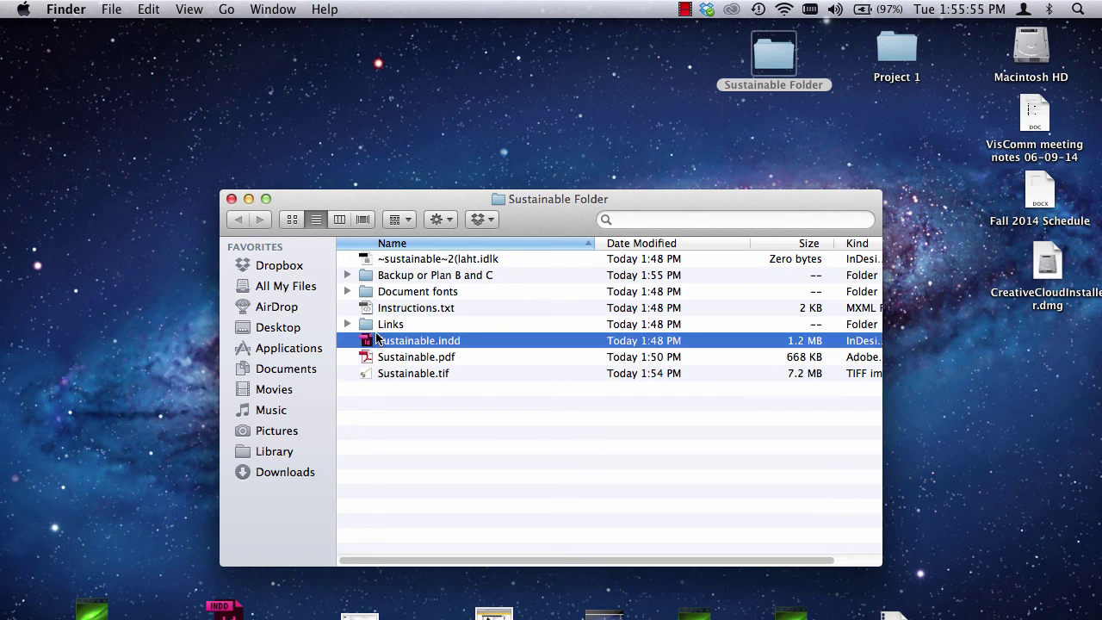
left_click(346, 292)
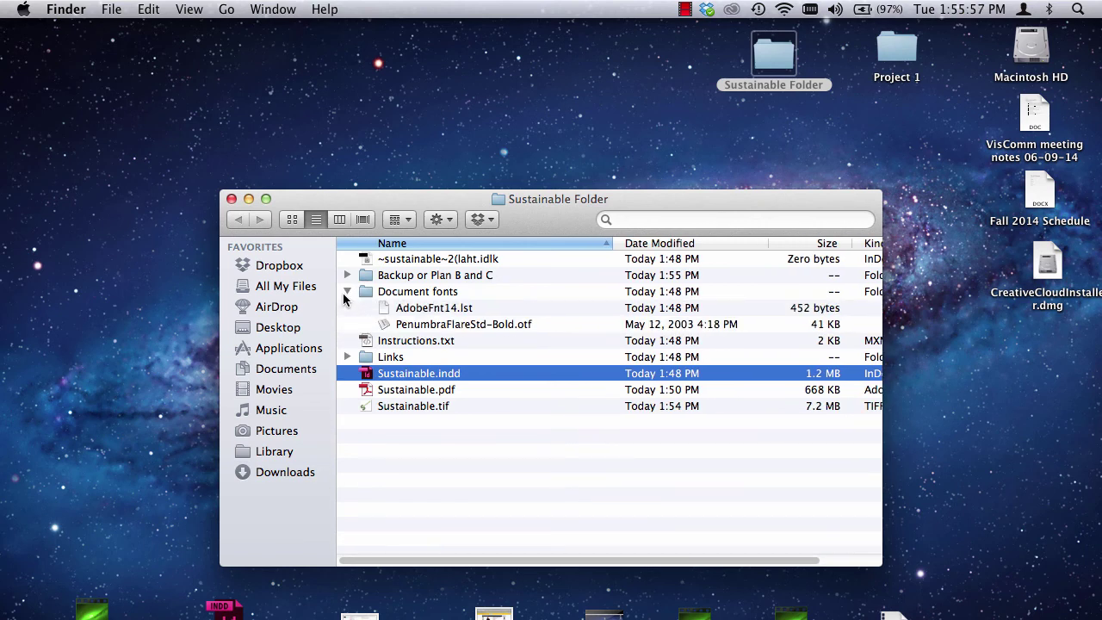
left_click(346, 291)
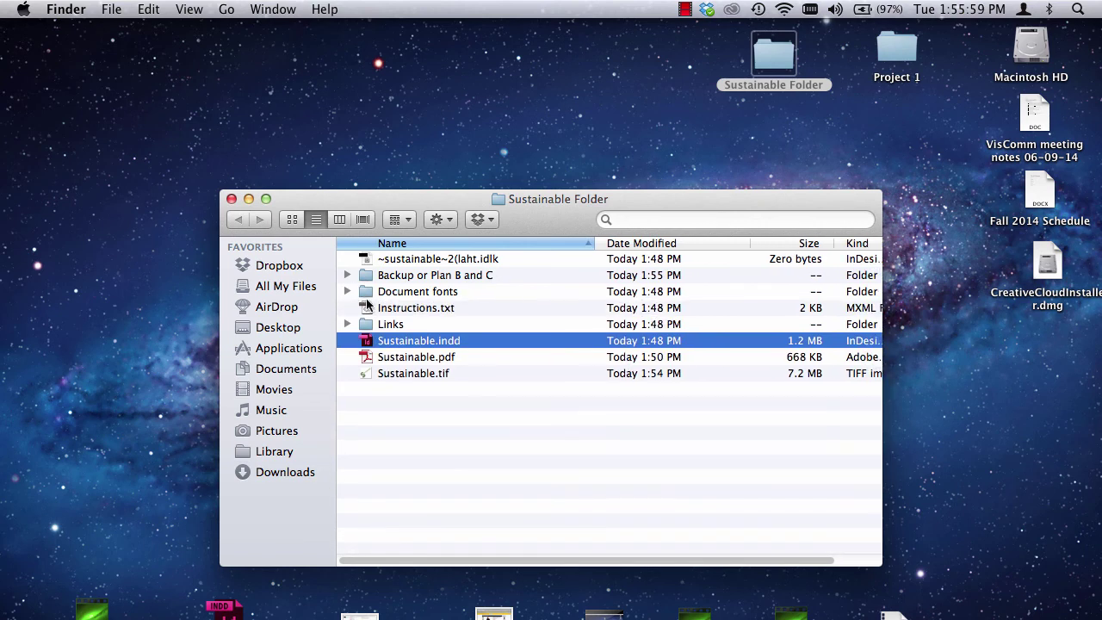
left_click(396, 360)
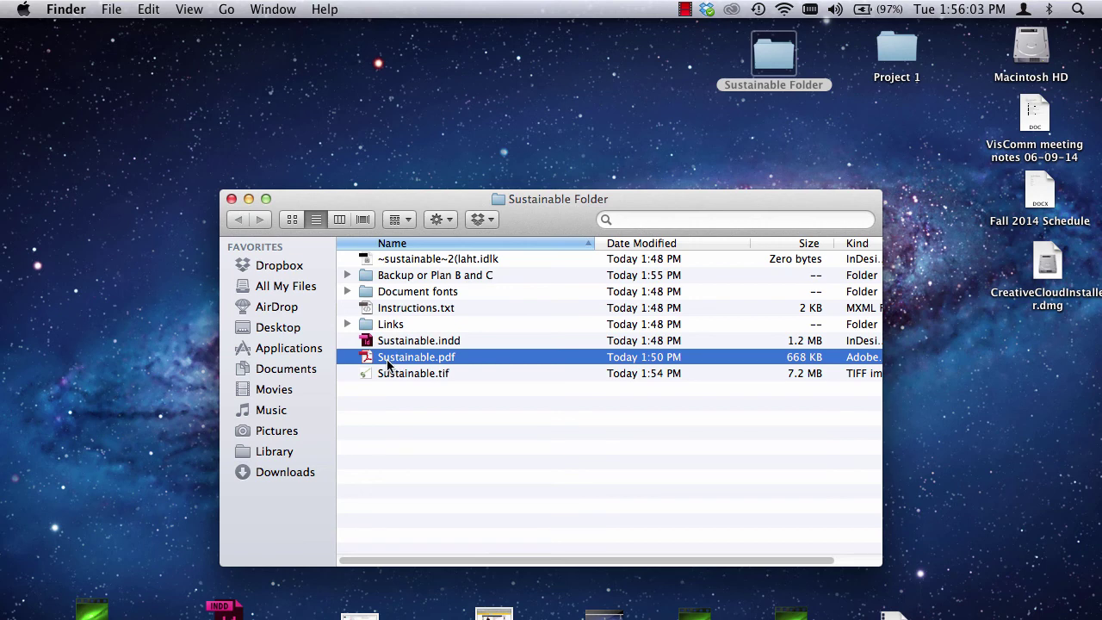
double_click(368, 362)
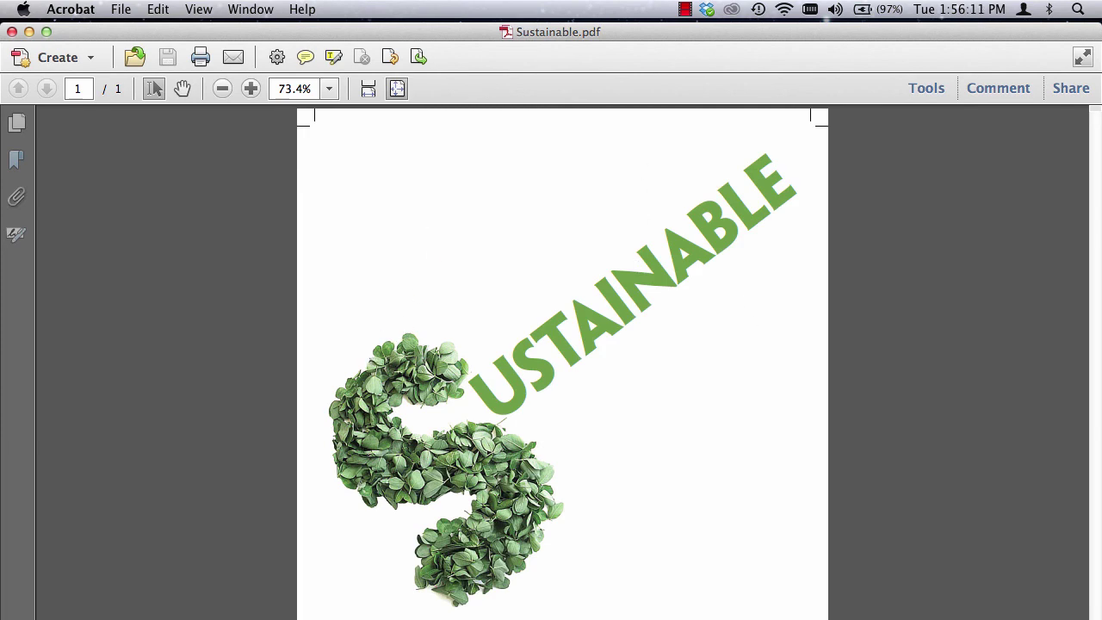
left_click_drag(1095, 603, 1089, 574)
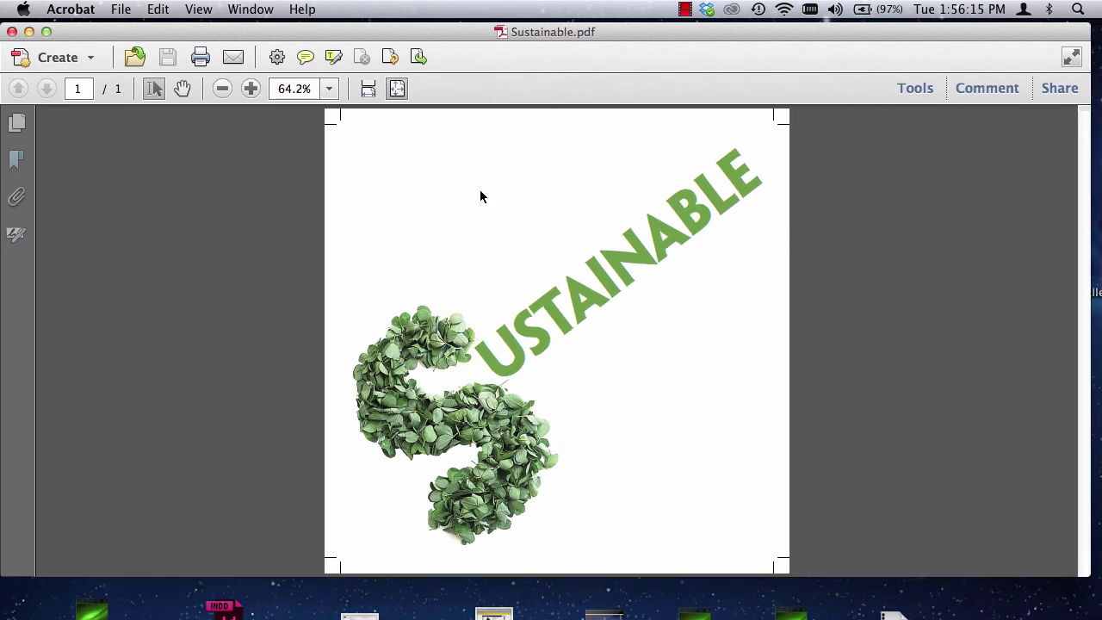
left_click(12, 33)
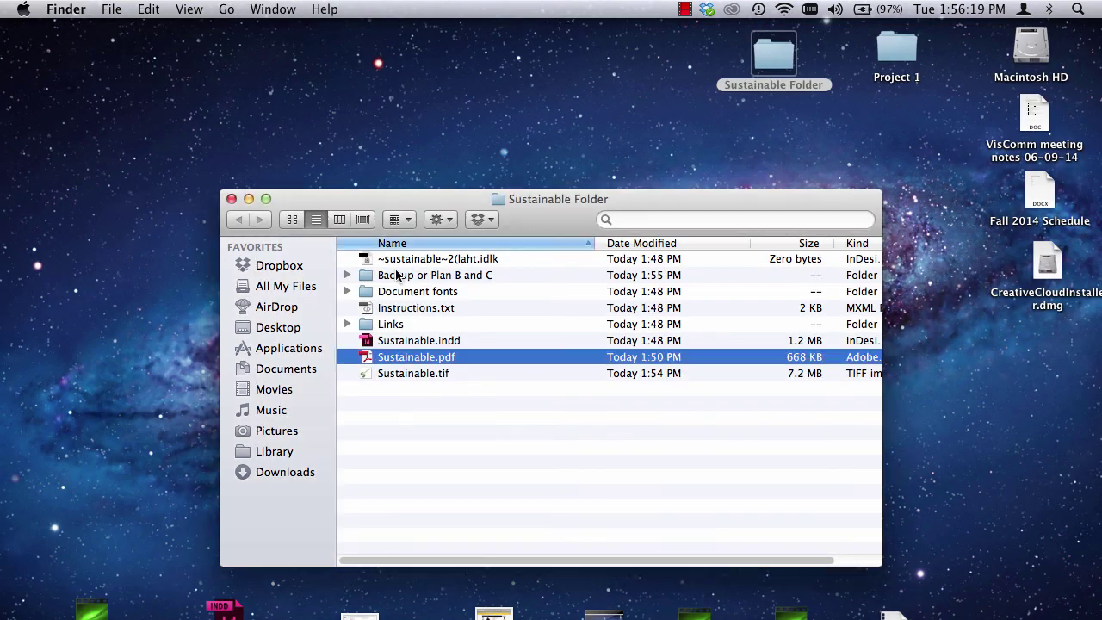
Step: Confirm Backup or Plan B and C contains Sustainable.eps and Sustainable.idml, then close the window
left_click(413, 422)
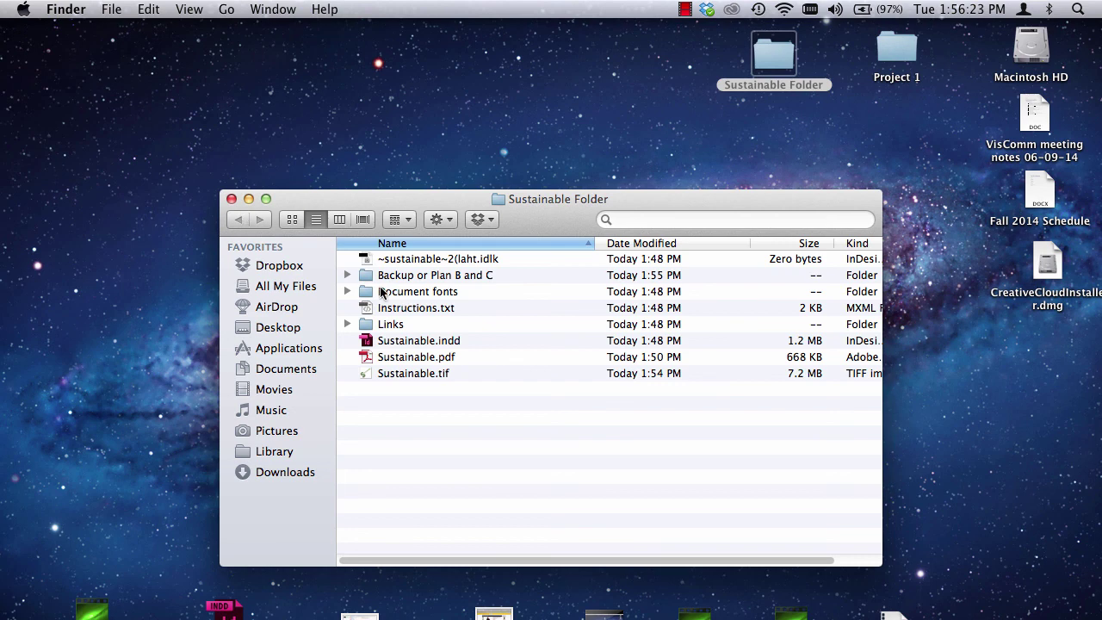
left_click(405, 363)
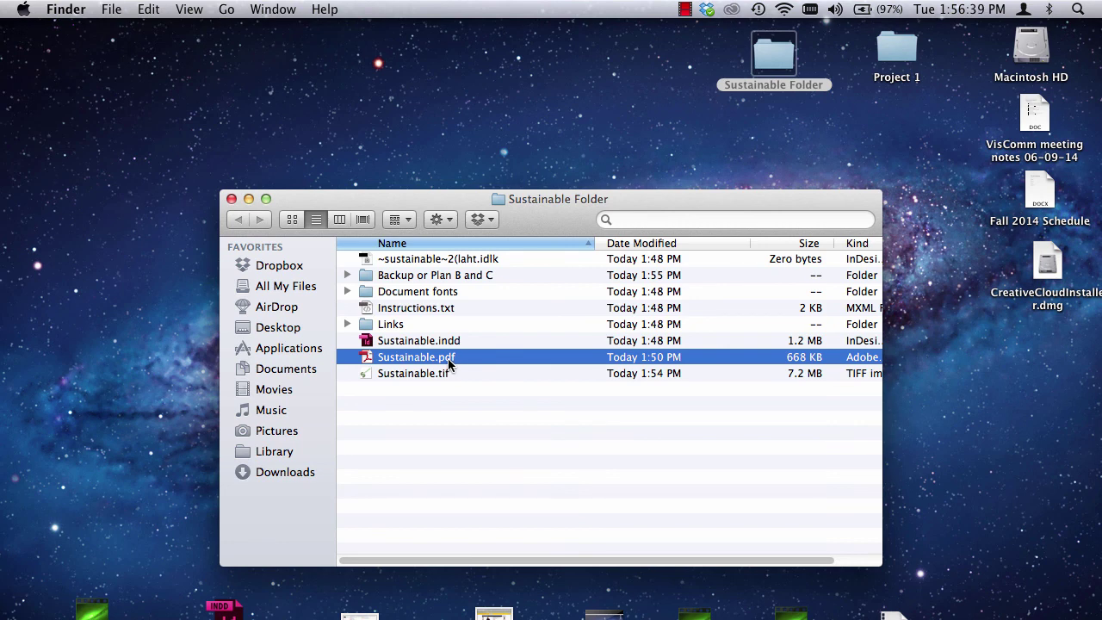
left_click(347, 276)
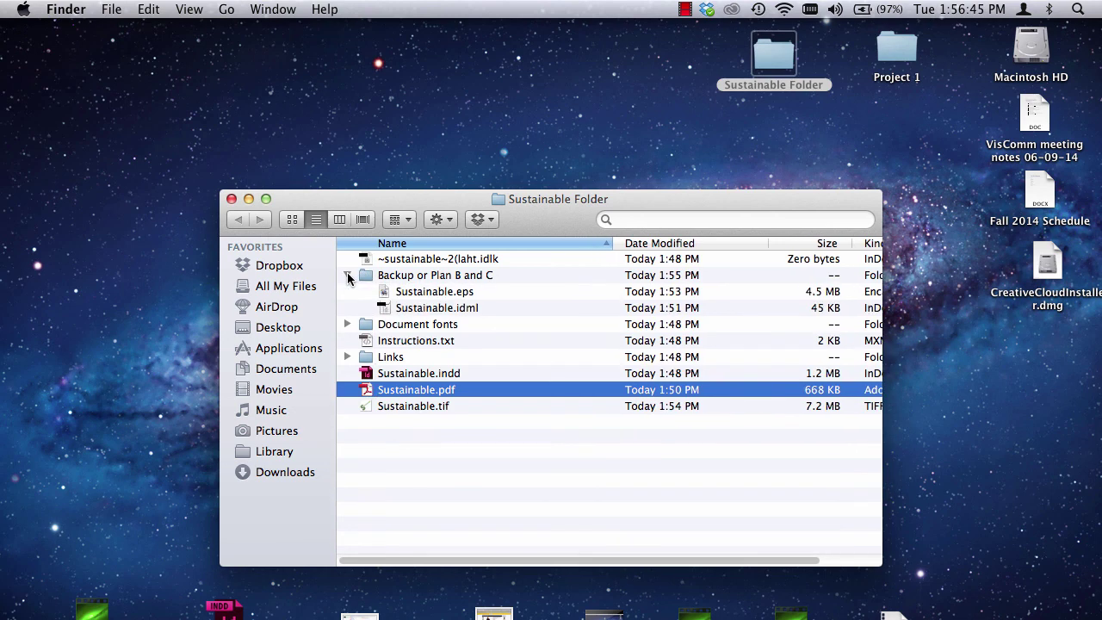
left_click(410, 293)
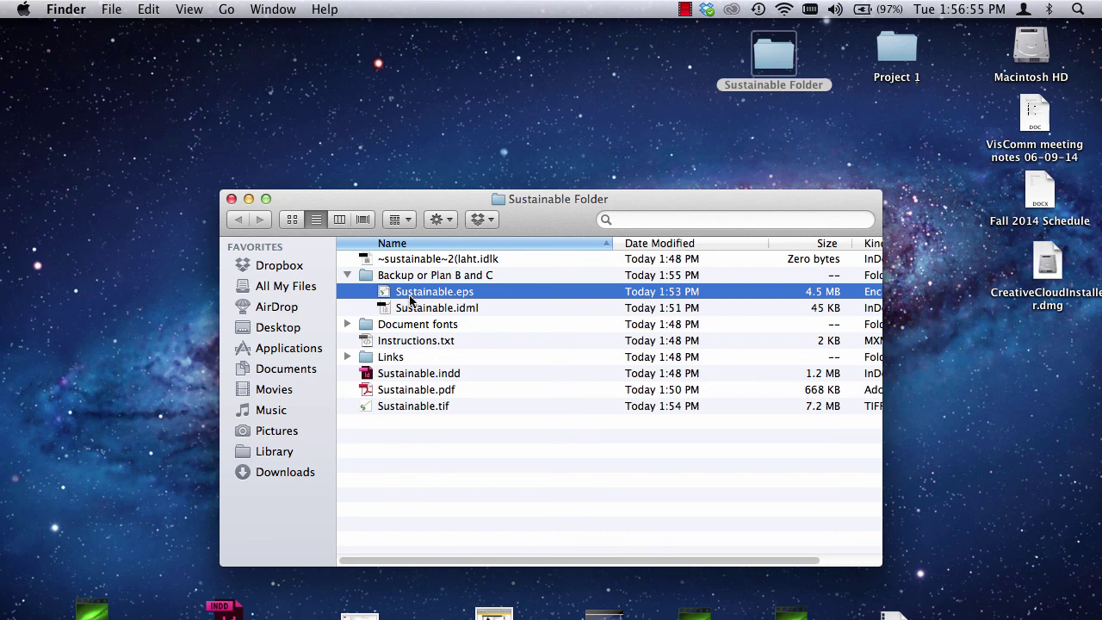
left_click(411, 312)
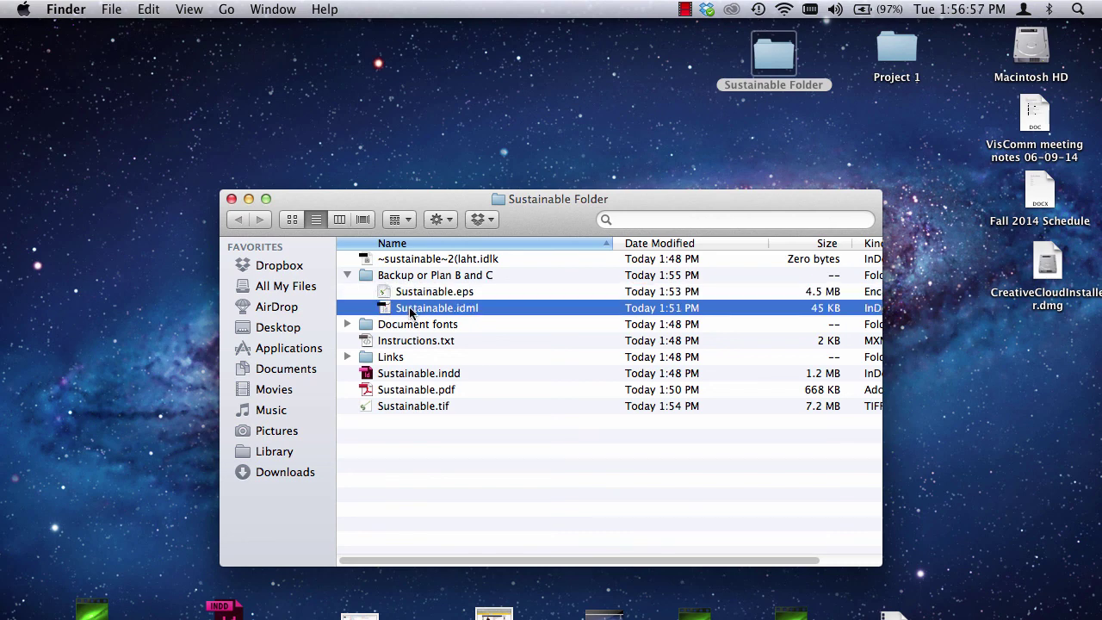
left_click(348, 276)
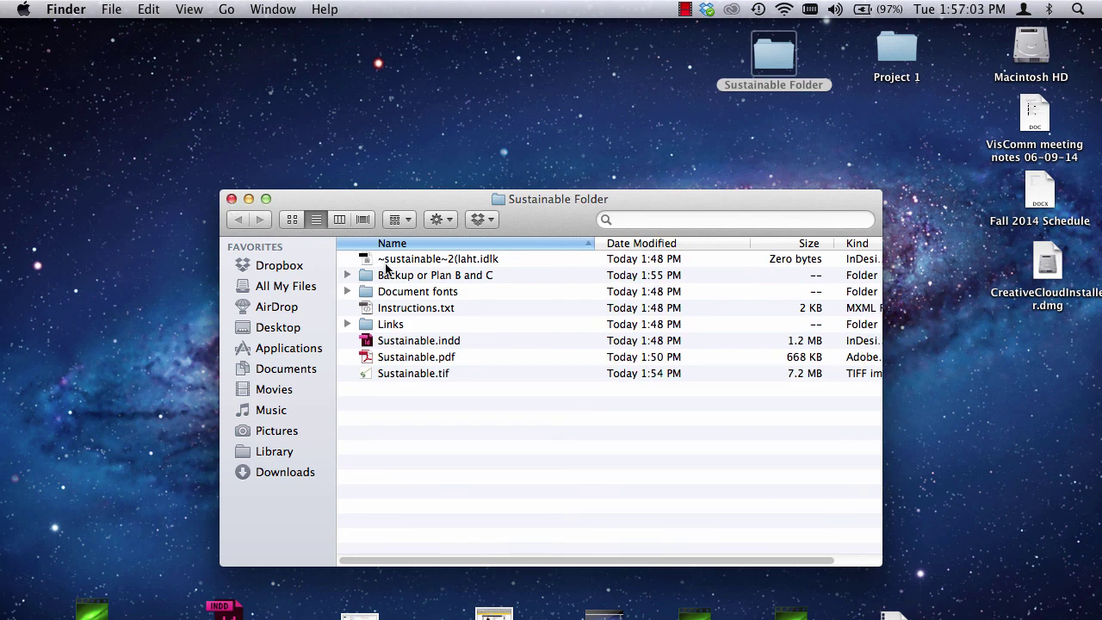
left_click(231, 200)
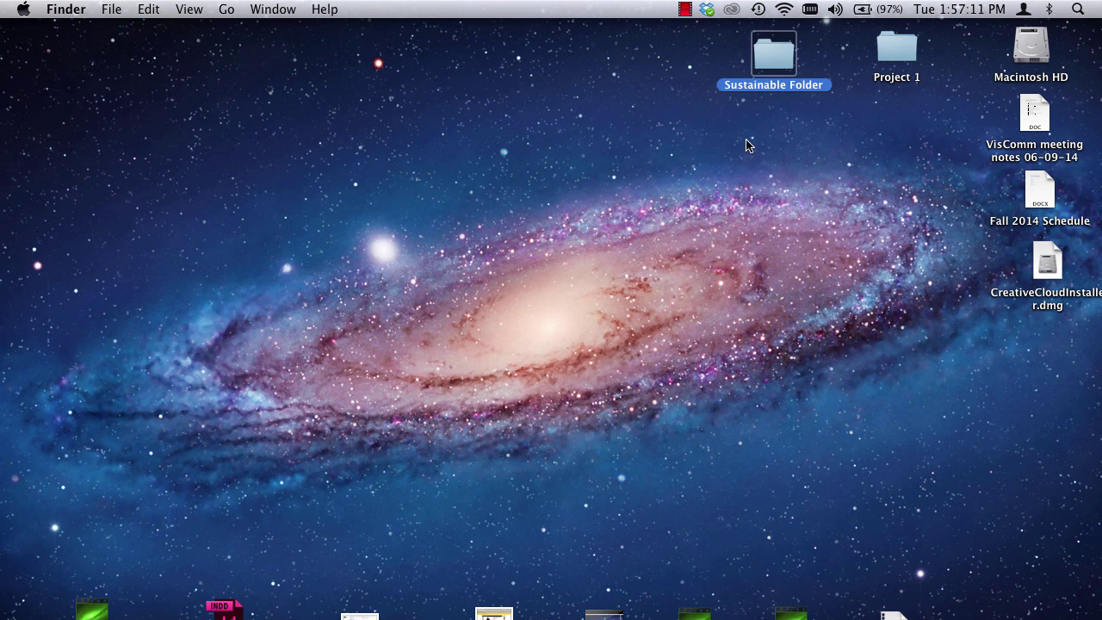